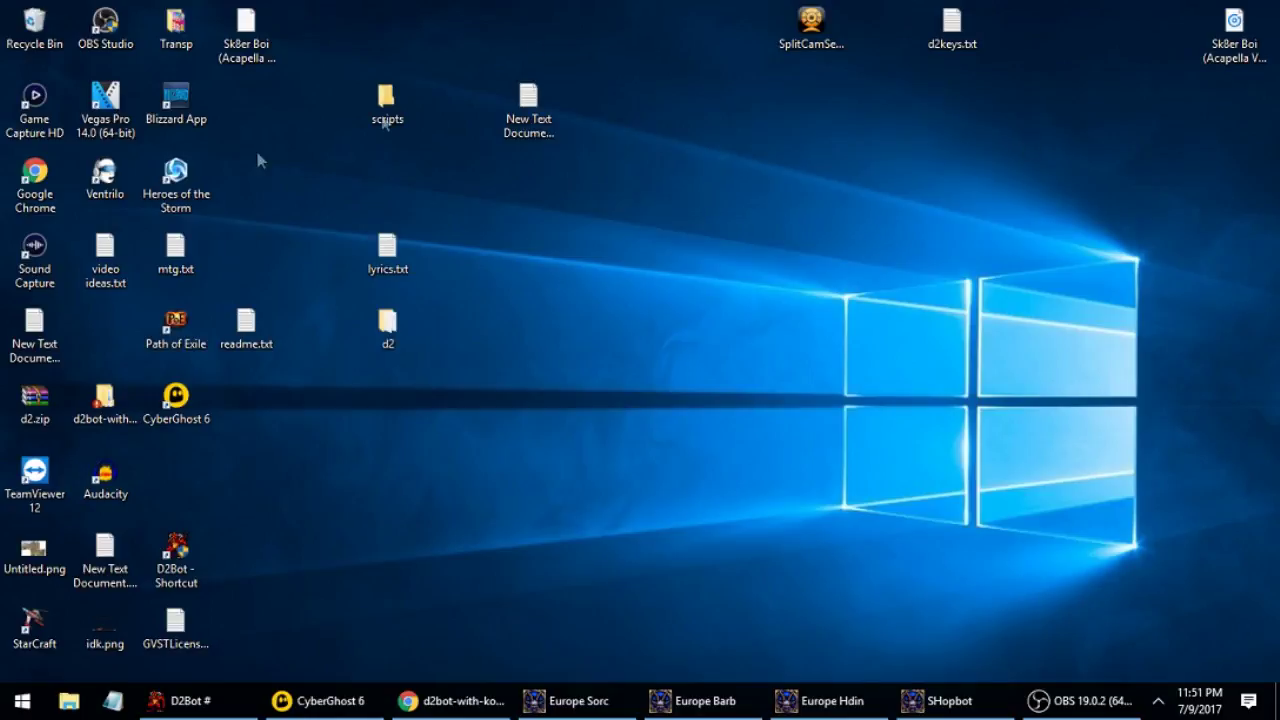
- Launch VEGAS Pro 14.0 from its desktop shortcut and bring up File Explorer
{"action": "double_click", "coordinate": [121, 90]}
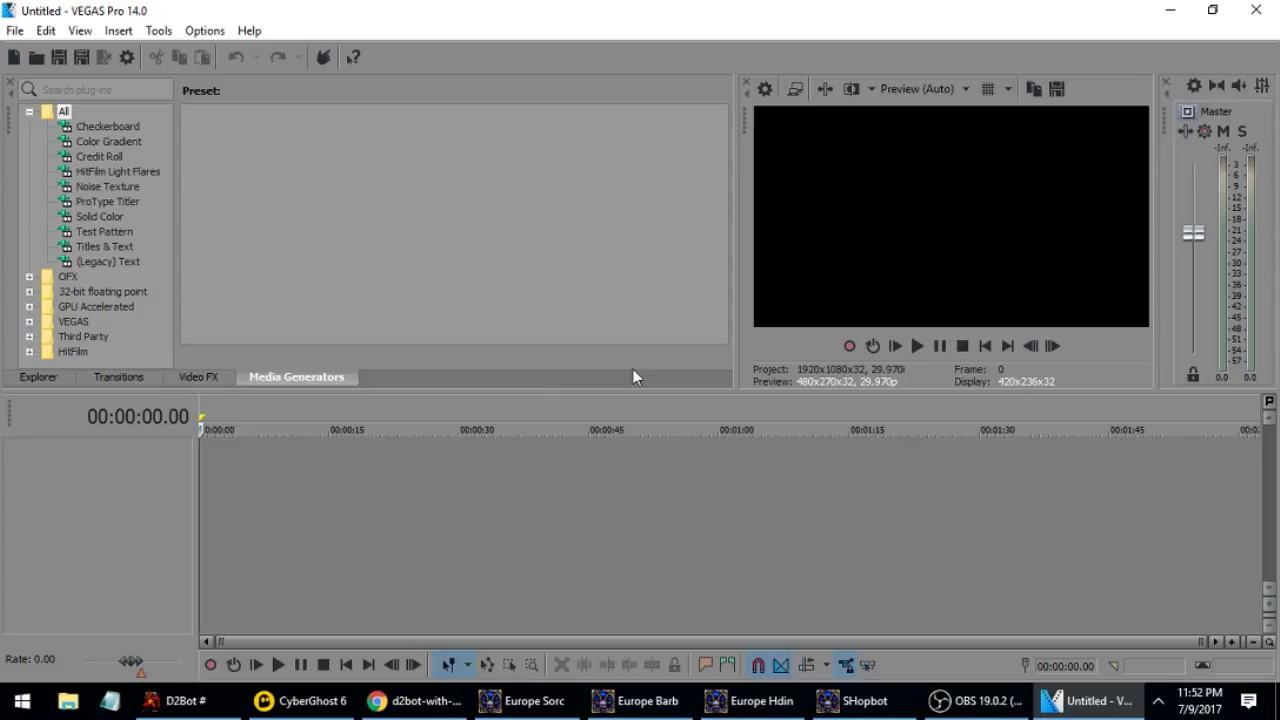
{"action": "left_click", "coordinate": [70, 704]}
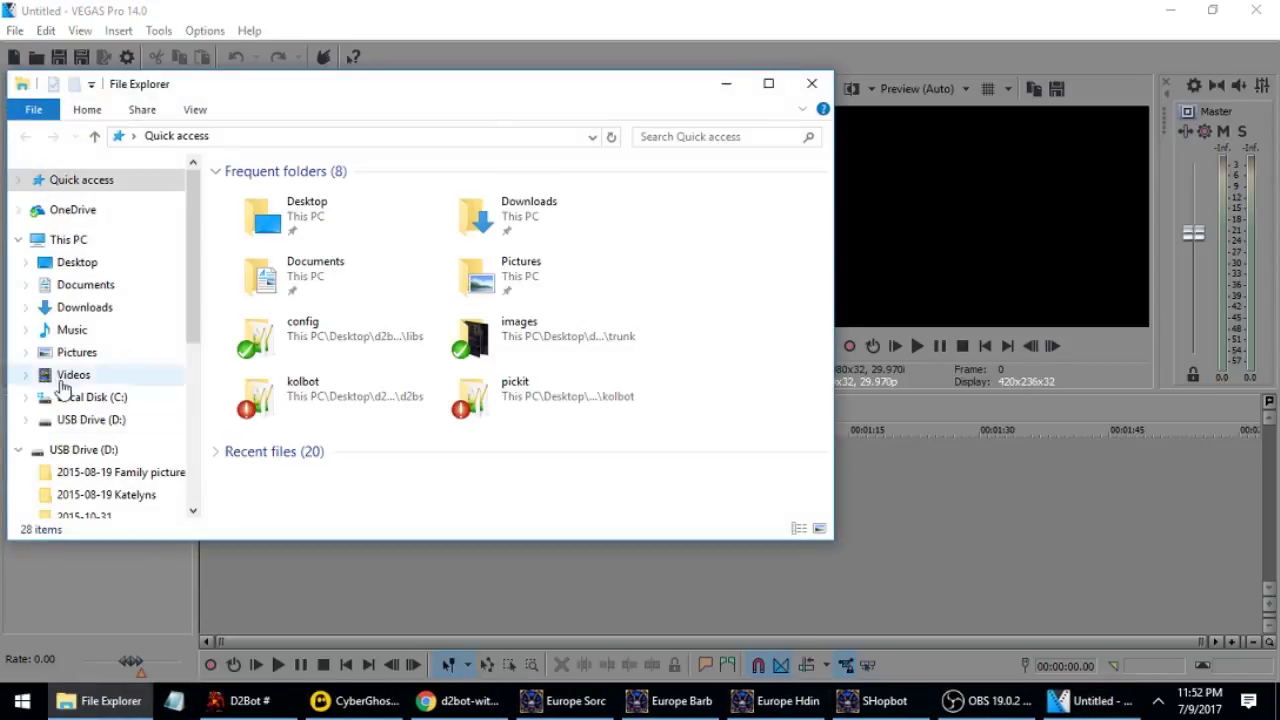
{"action": "left_click", "coordinate": [75, 383]}
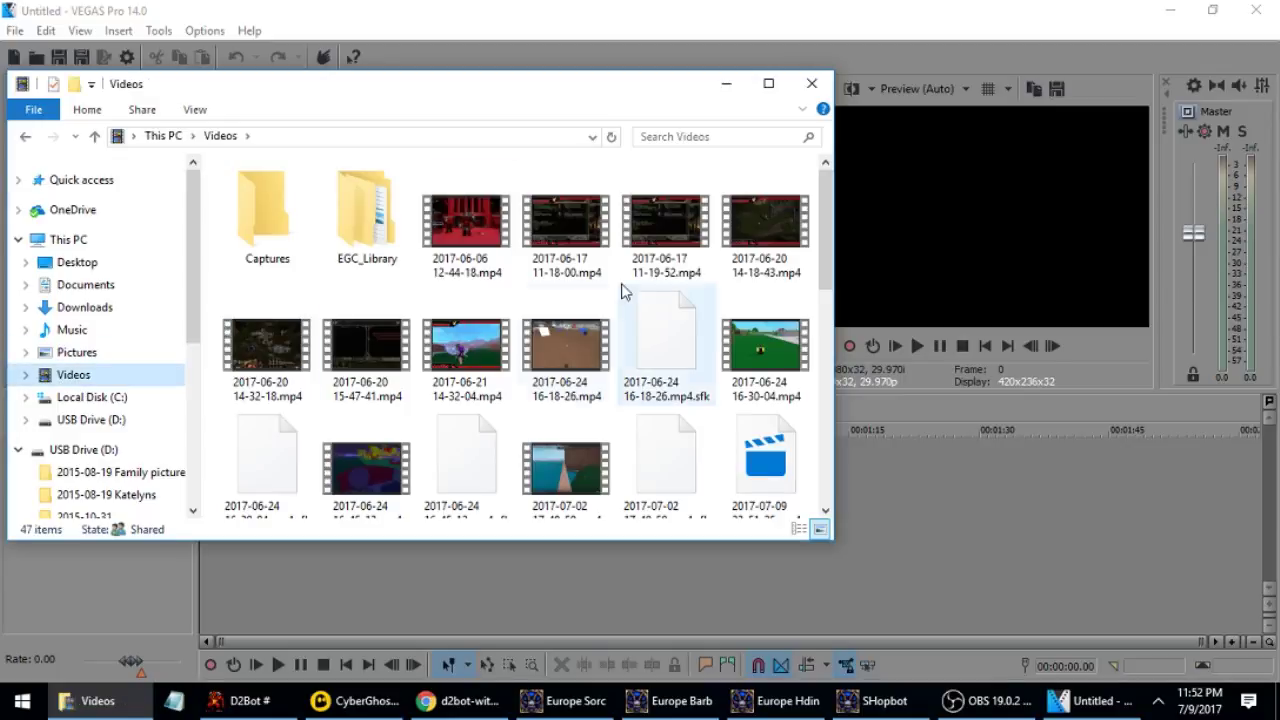
{"action": "scroll", "coordinate": [695, 315], "scroll_direction": "down", "scroll_amount": 10}
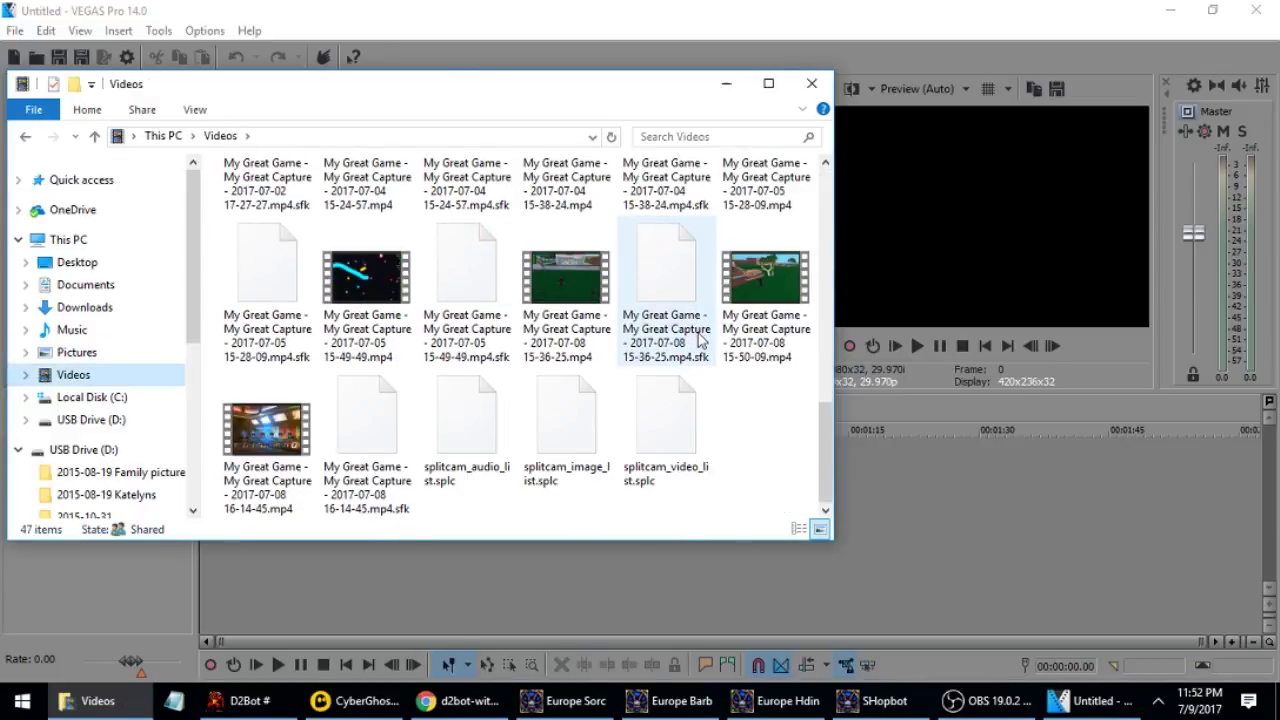
{"action": "scroll", "coordinate": [588, 468], "scroll_direction": "up", "scroll_amount": 1}
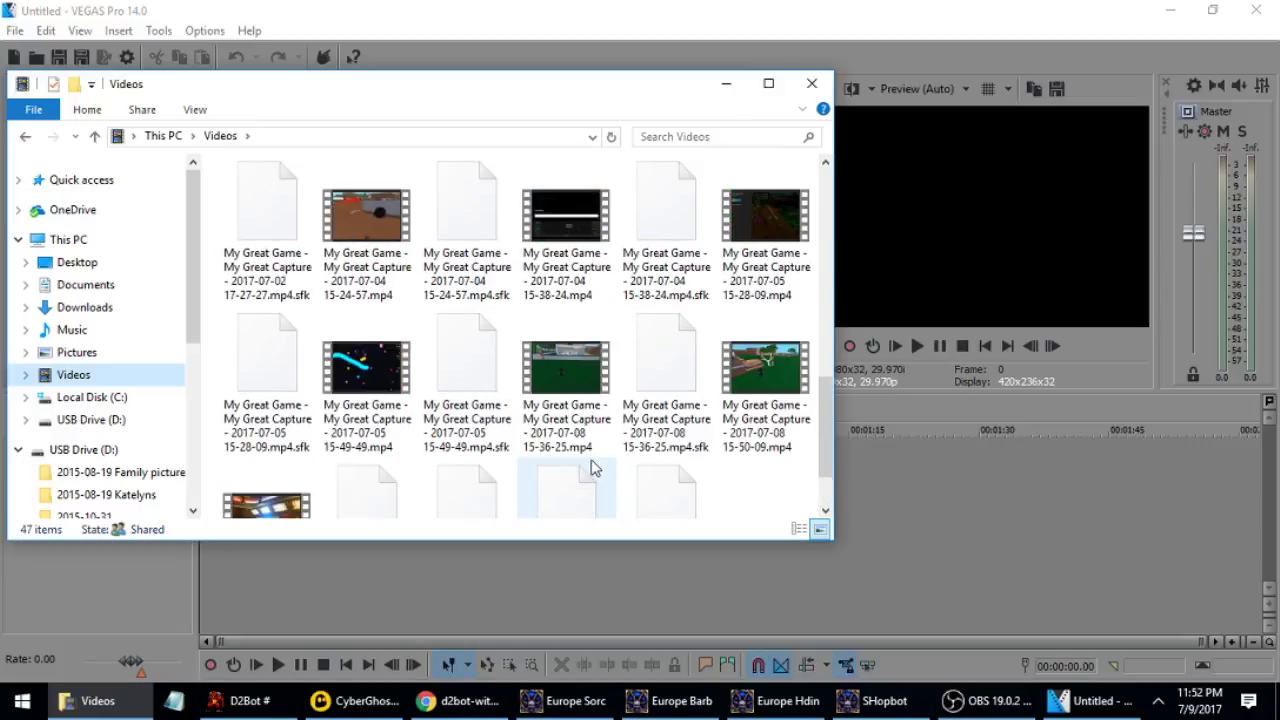
{"action": "left_click_drag", "start_coordinate": [752, 240], "coordinate": [300, 590]}
{"action": "left_click", "coordinate": [812, 83]}
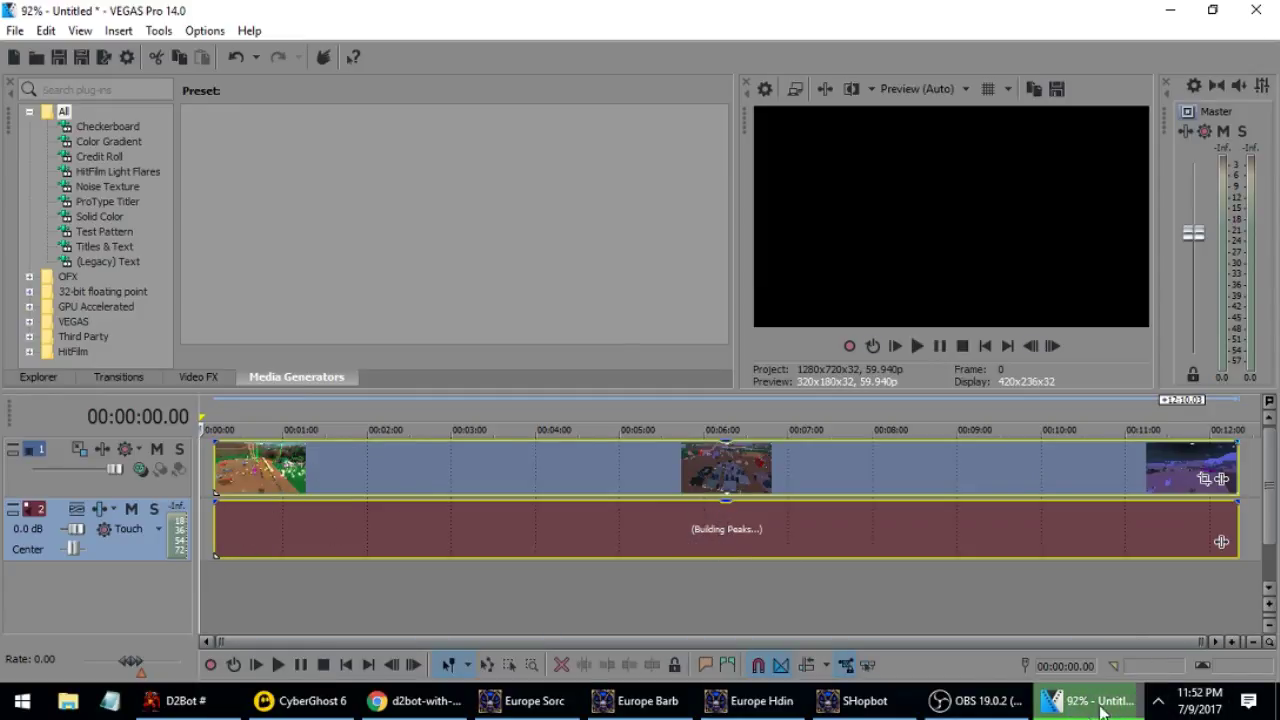
- Move the timeline cursor to 00:03:50.42 to preview the gameplay frame while peaks build
{"action": "mouse_move", "coordinate": [1085, 710]}
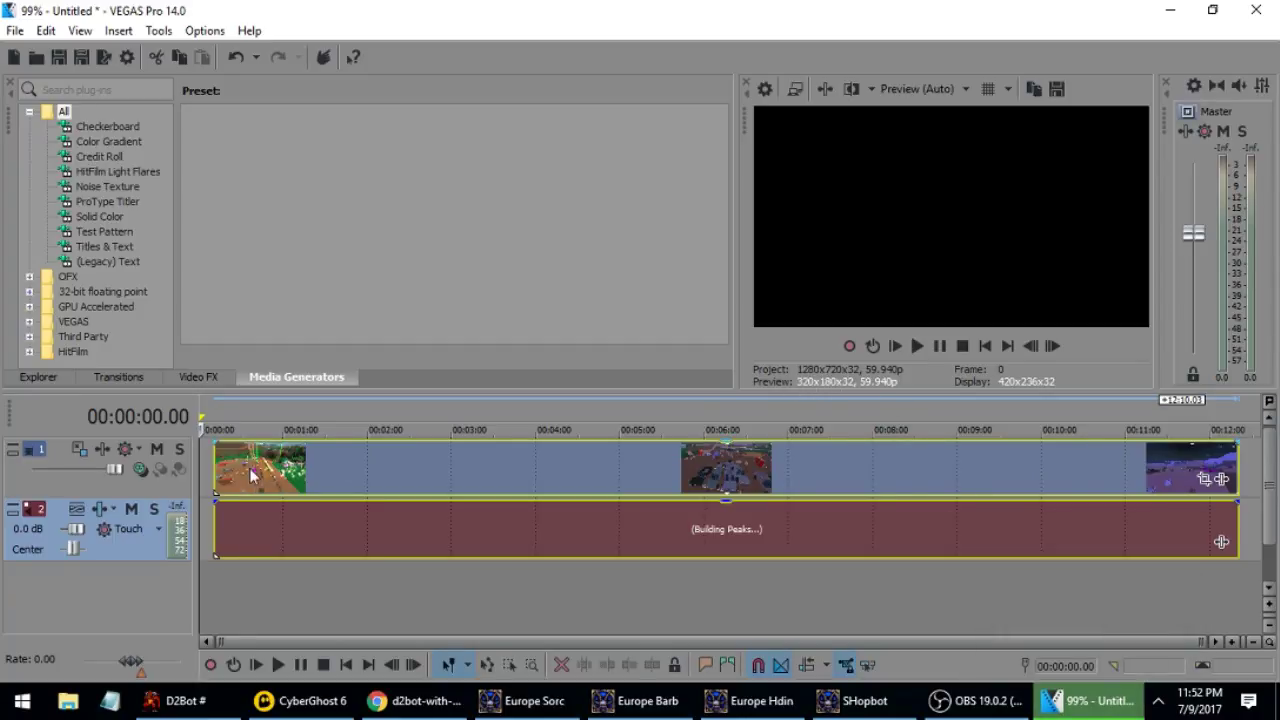
{"action": "left_click", "coordinate": [522, 548]}
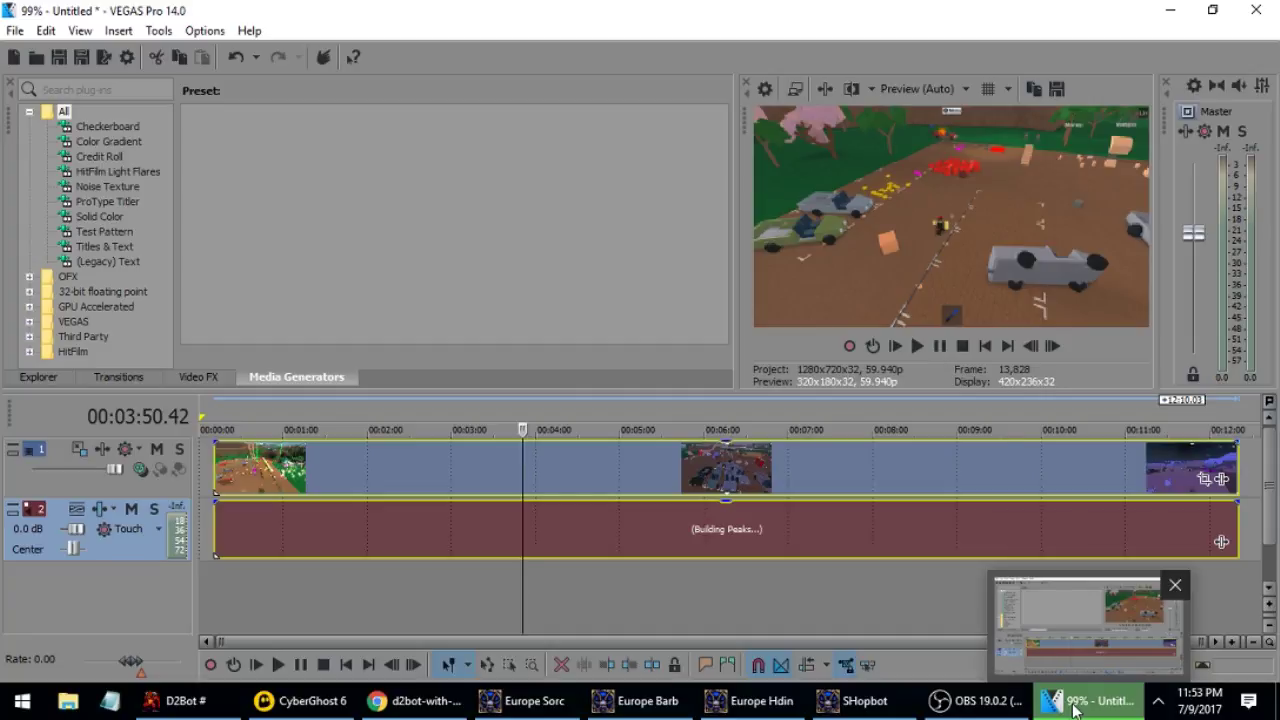
- Open the first video clip's Properties and show its General file details
{"action": "right_click", "coordinate": [283, 468]}
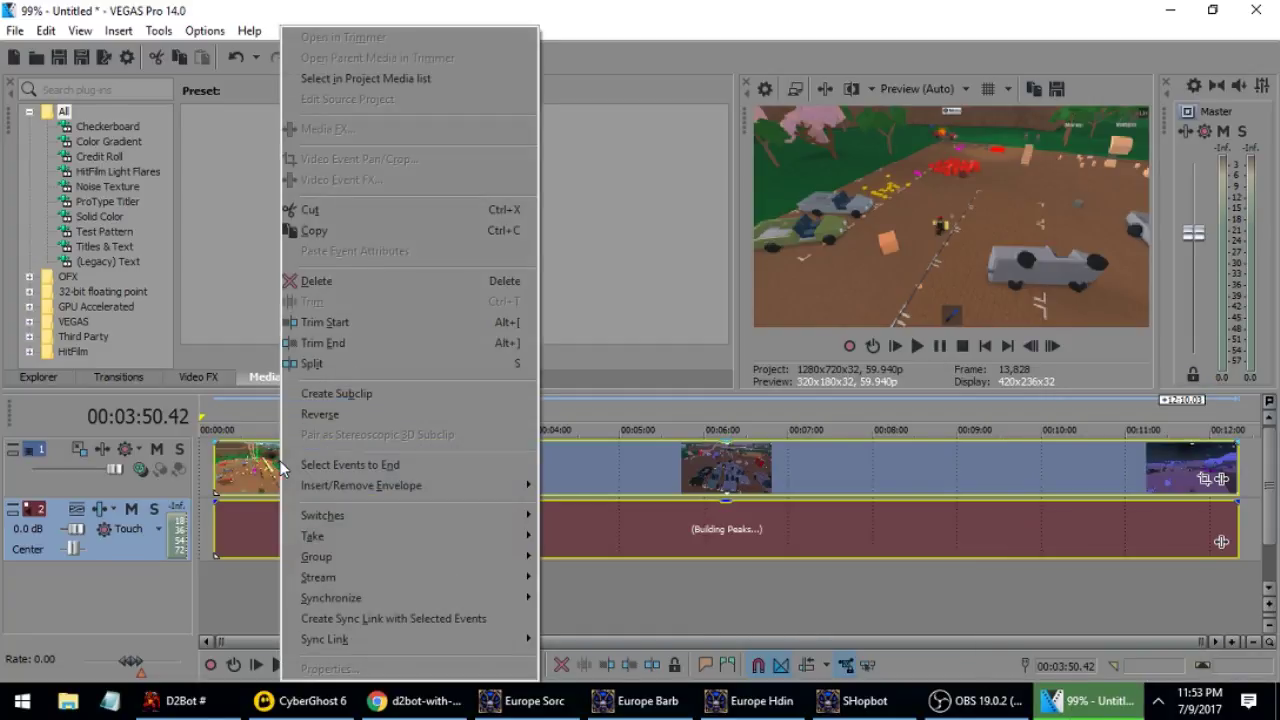
{"action": "left_click", "coordinate": [249, 476]}
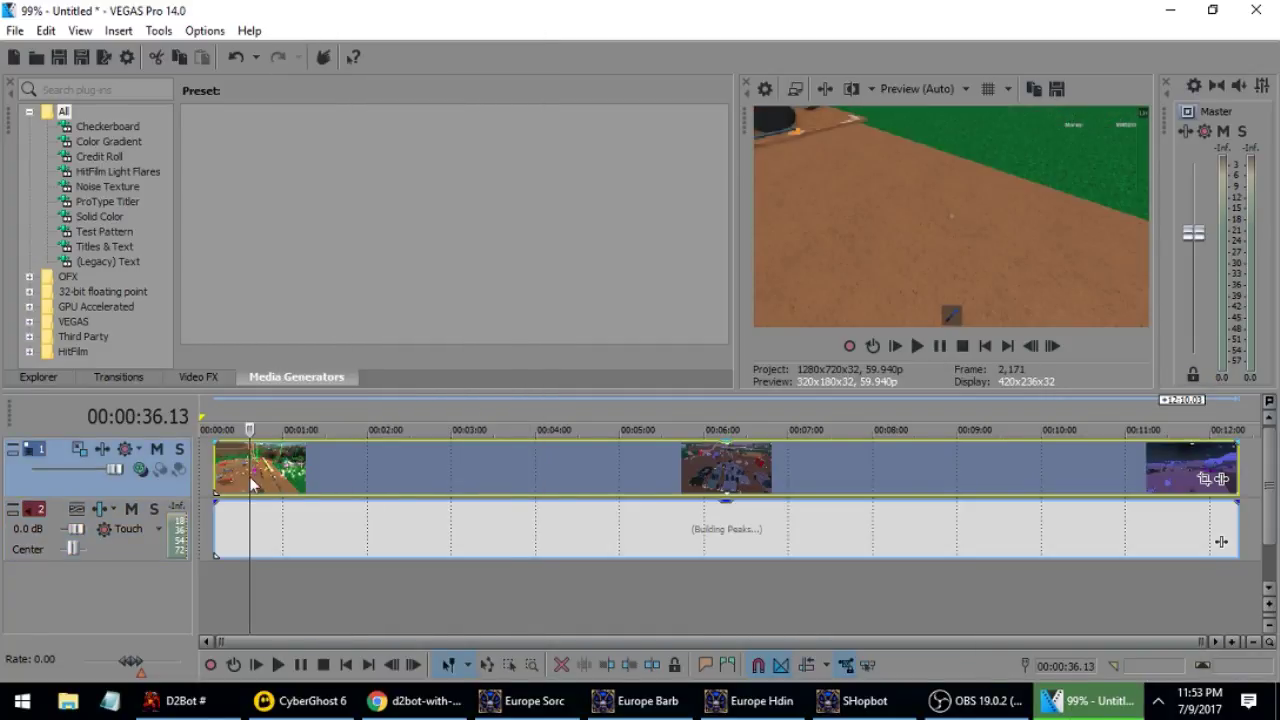
{"action": "right_click", "coordinate": [248, 476]}
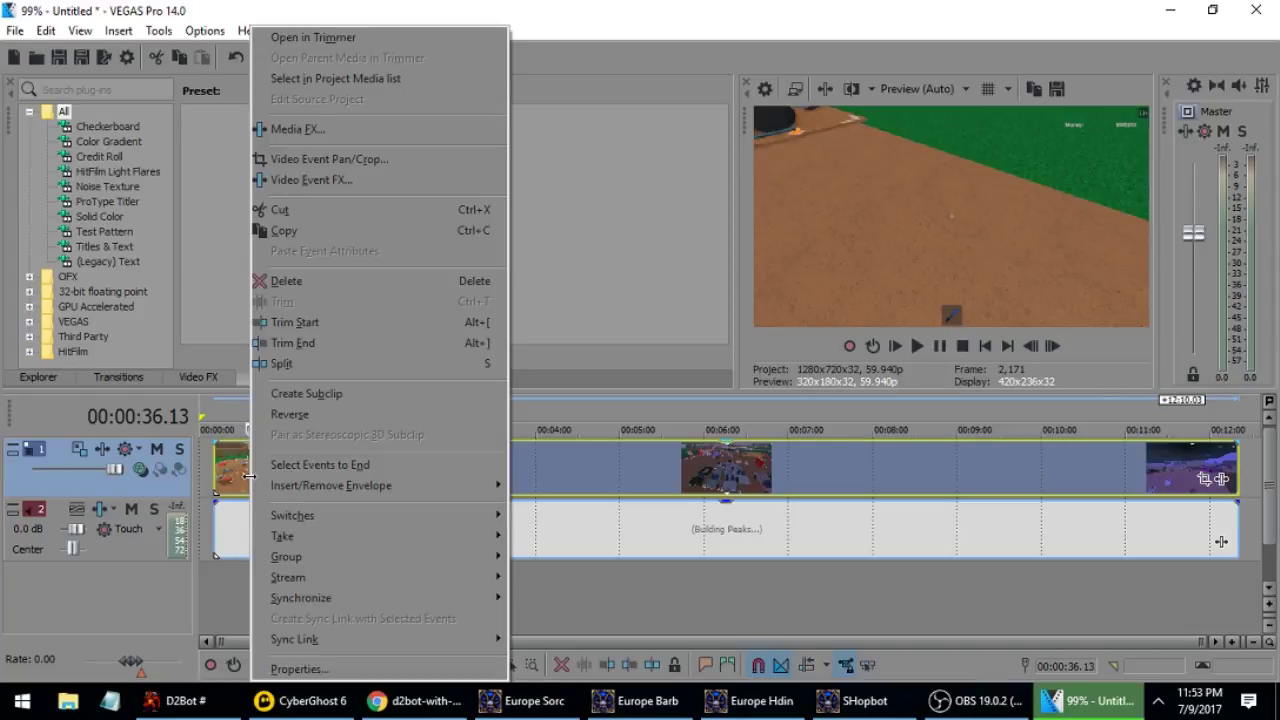
{"action": "left_click", "coordinate": [290, 668]}
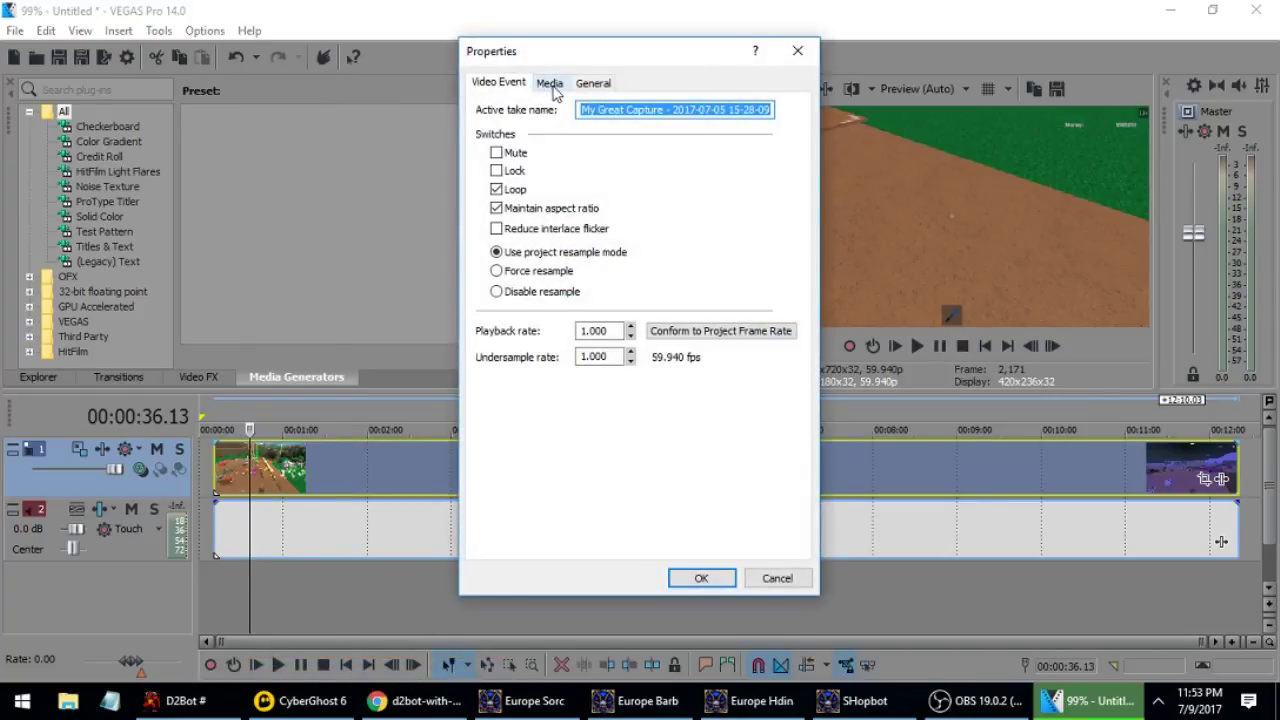
{"action": "left_click", "coordinate": [592, 86]}
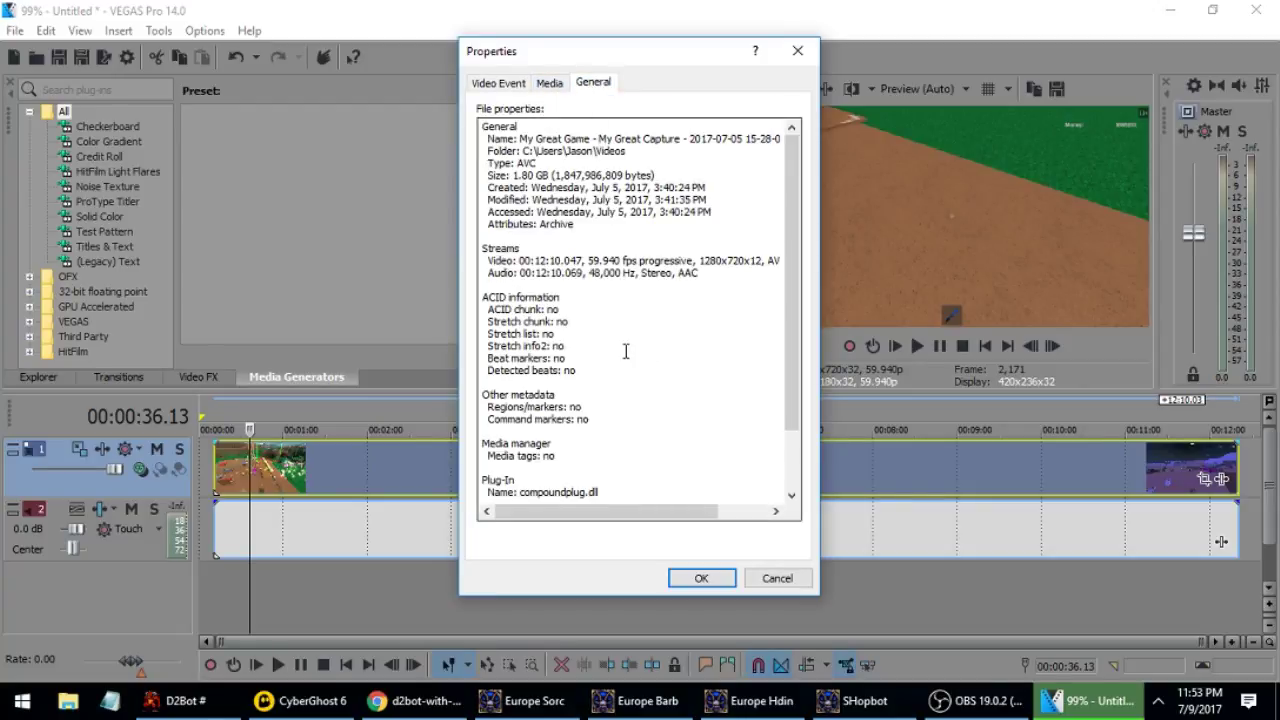
- Copy the compoundplug.dll plug-in folder path and close the Properties dialog
{"action": "scroll", "coordinate": [625, 350], "scroll_direction": "down", "scroll_amount": 2}
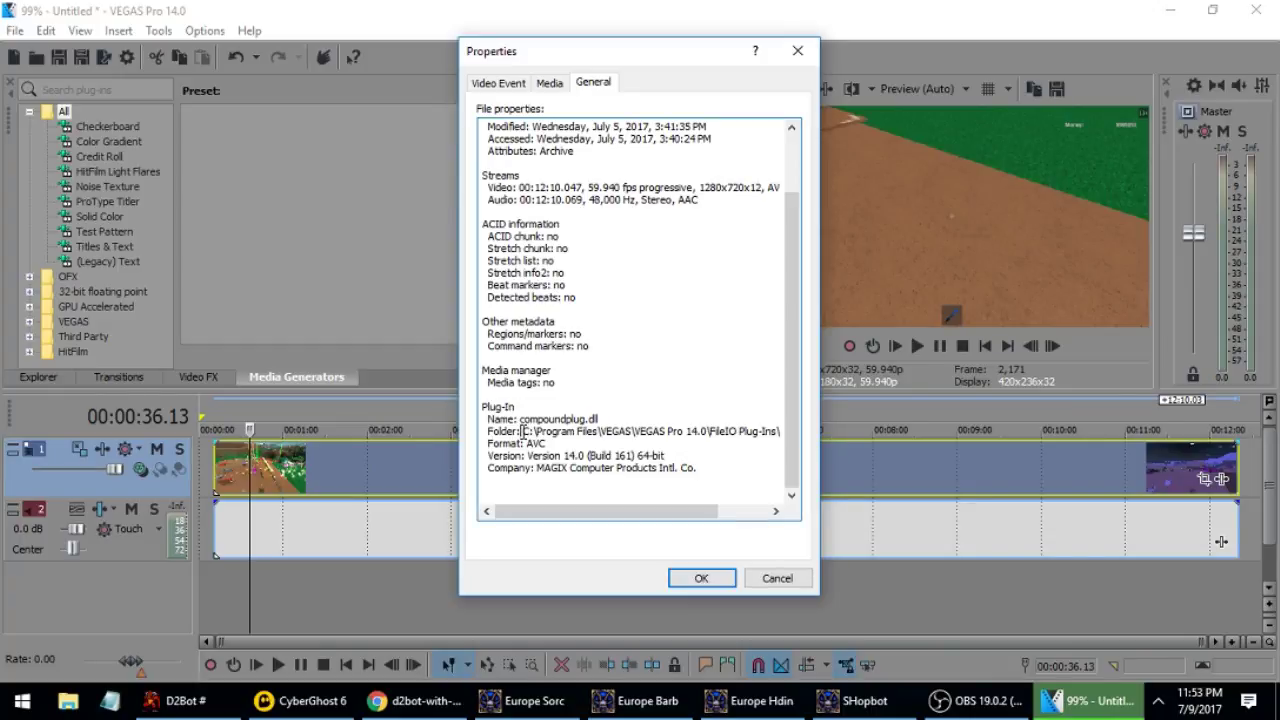
{"action": "left_click_drag", "start_coordinate": [524, 431], "coordinate": [845, 431]}
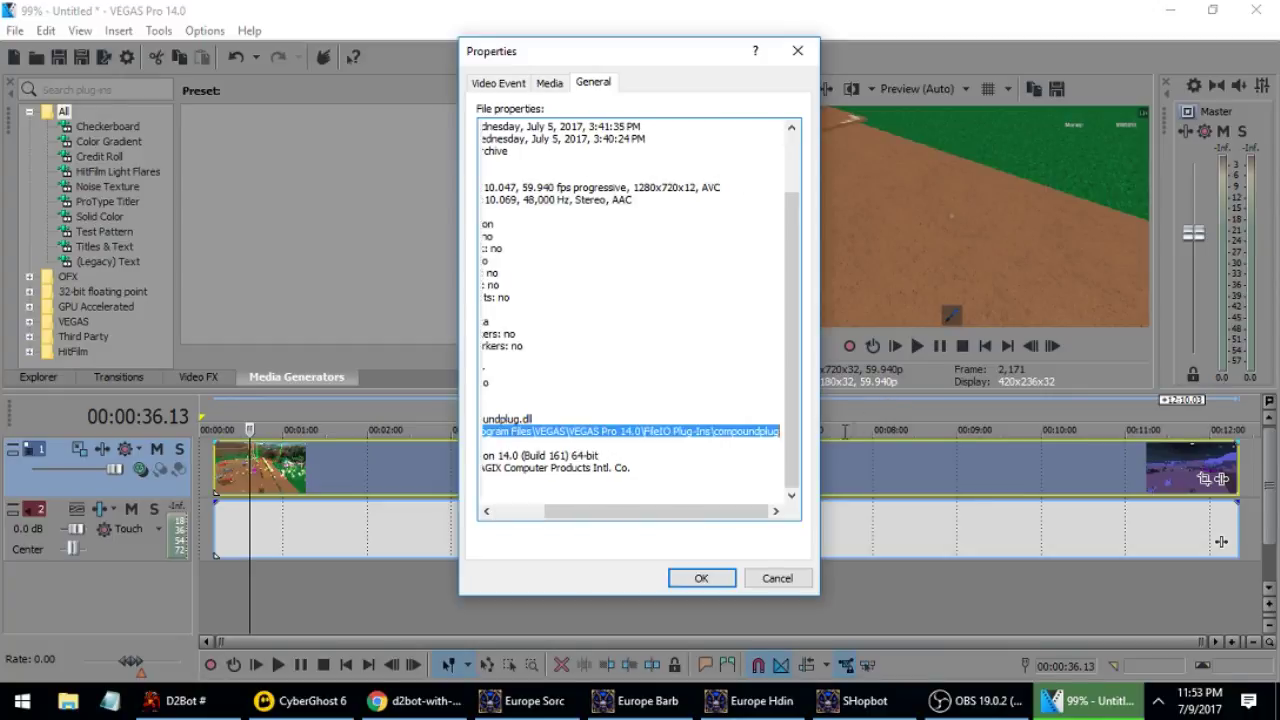
{"action": "right_click", "coordinate": [771, 436]}
{"action": "left_click", "coordinate": [800, 494]}
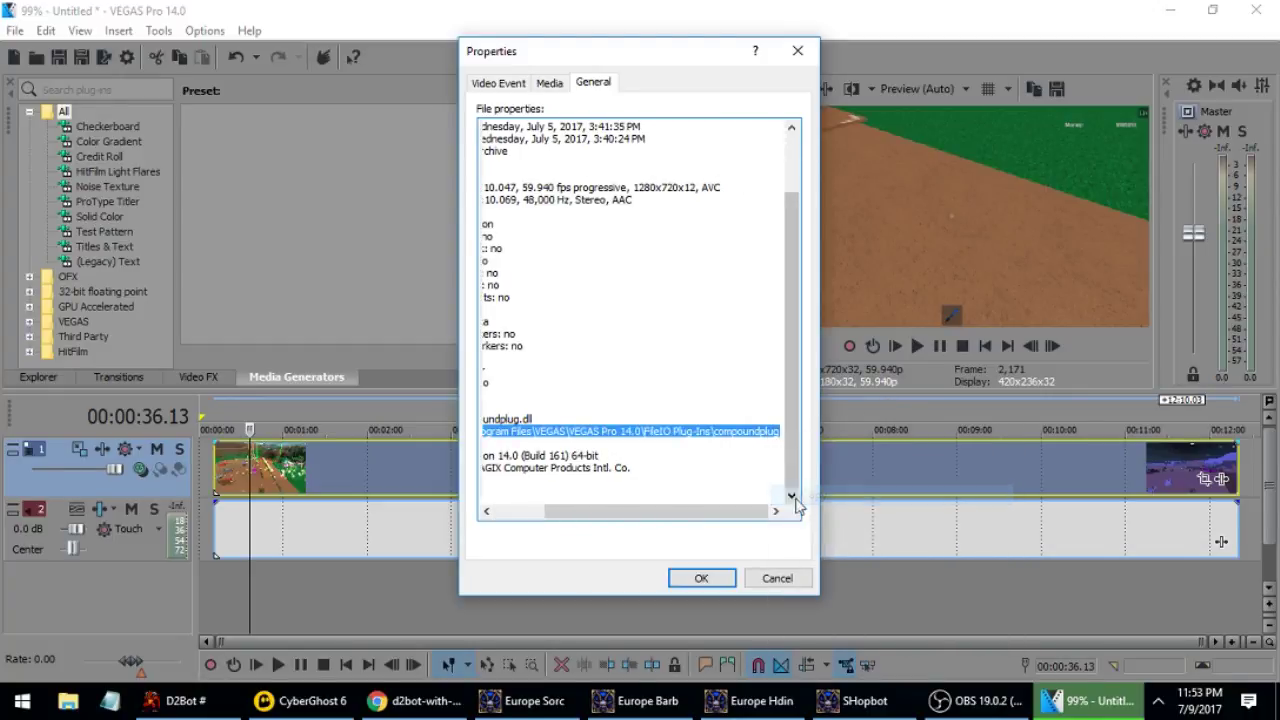
{"action": "left_click", "coordinate": [729, 580]}
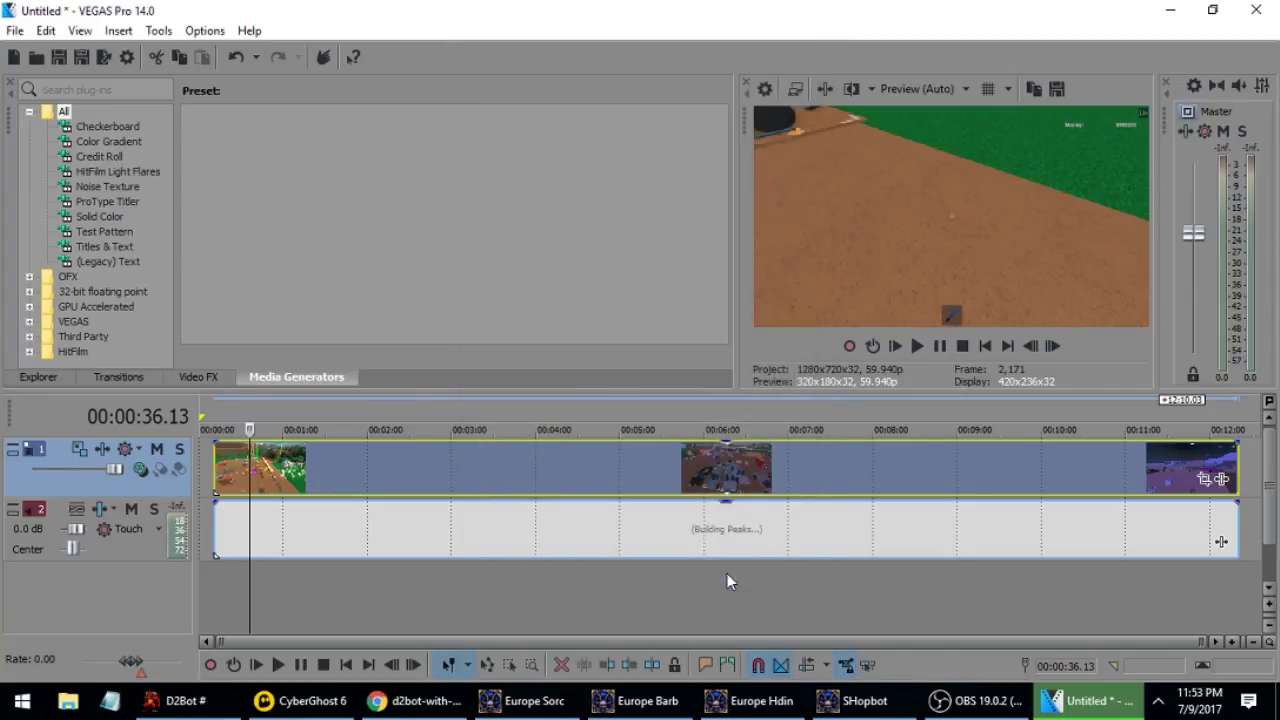
- Close the unresponsive VEGAS window, choosing 'Close the program' in the Not Responding dialog
{"action": "right_click", "coordinate": [1080, 683]}
{"action": "right_click", "coordinate": [1081, 682]}
{"action": "right_click", "coordinate": [1082, 680]}
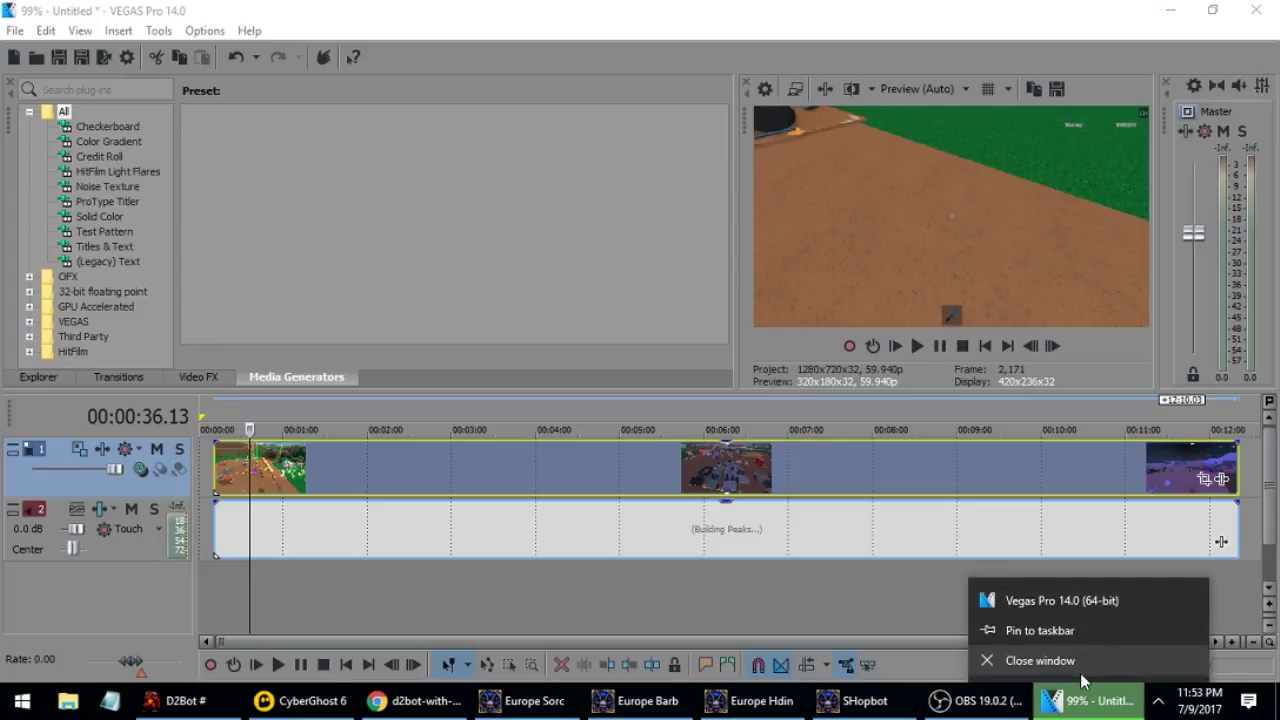
{"action": "right_click", "coordinate": [1081, 681]}
{"action": "right_click", "coordinate": [1081, 681]}
{"action": "right_click", "coordinate": [1080, 680]}
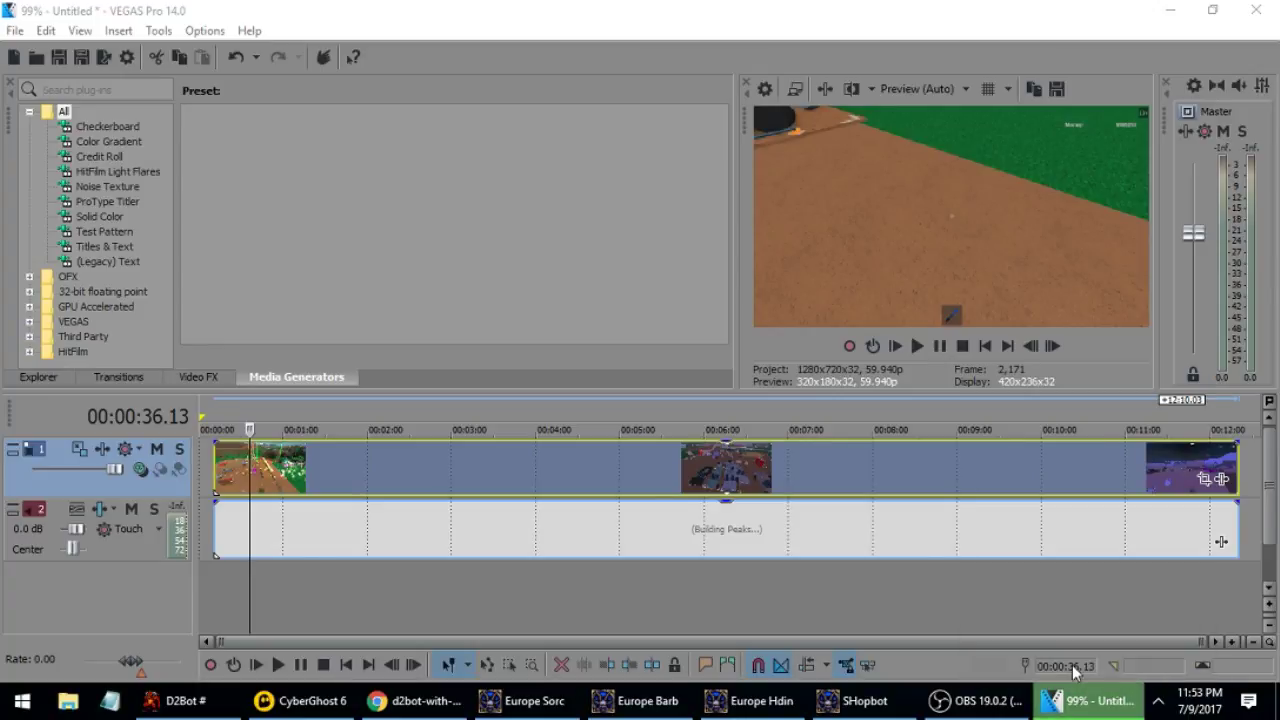
{"action": "right_click", "coordinate": [1080, 681]}
{"action": "left_click", "coordinate": [1072, 662]}
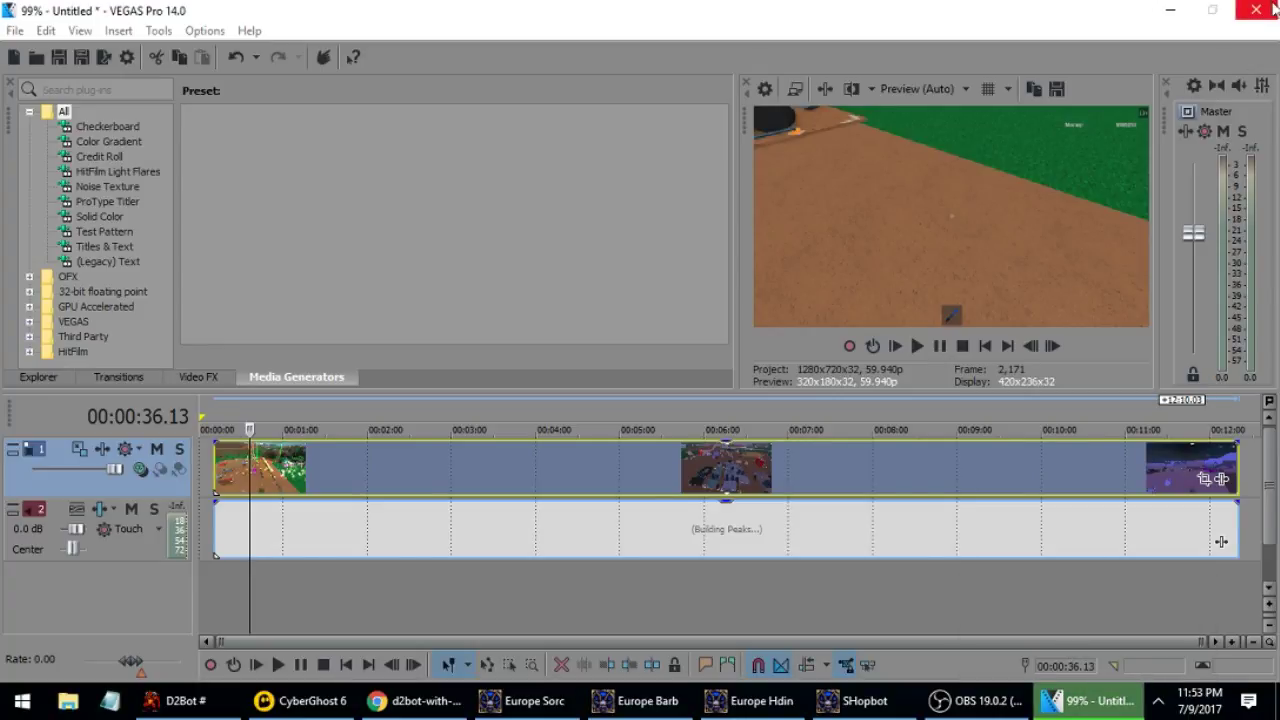
{"action": "mouse_move", "coordinate": [180, 700]}
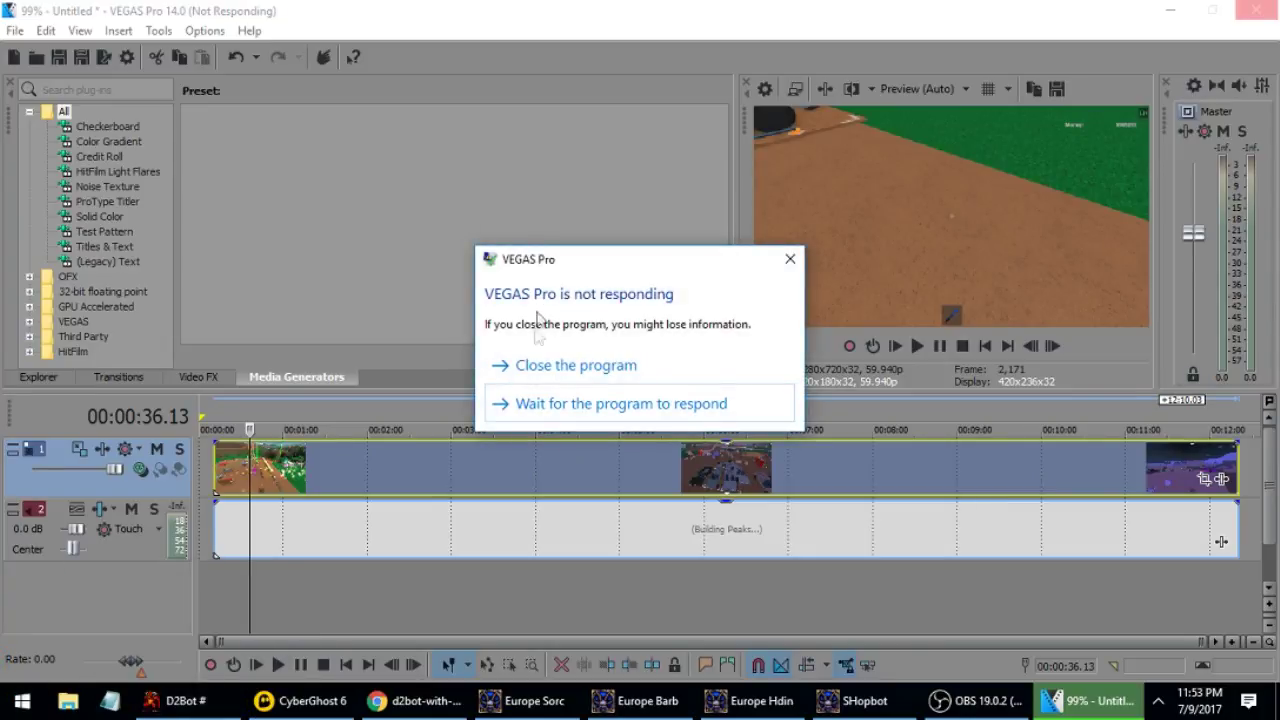
{"action": "left_click", "coordinate": [532, 368]}
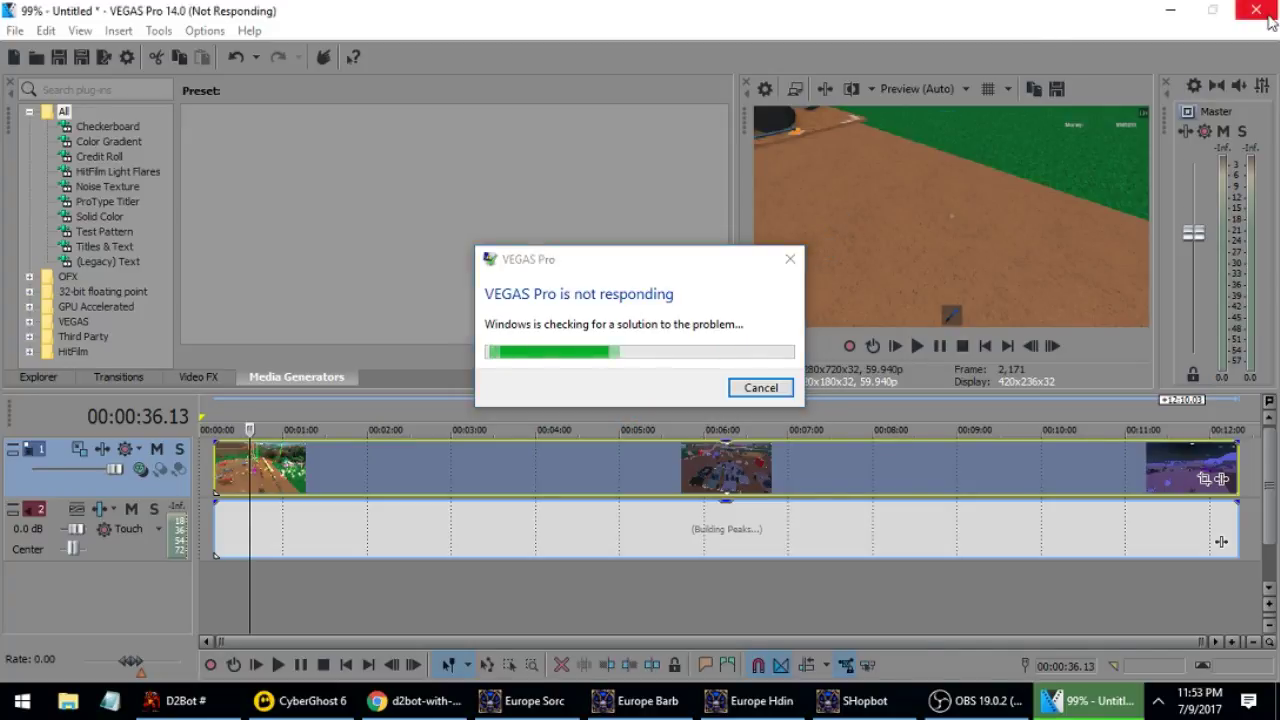
- Close the remaining frozen VEGAS window from its taskbar button
{"action": "left_click", "coordinate": [1075, 703]}
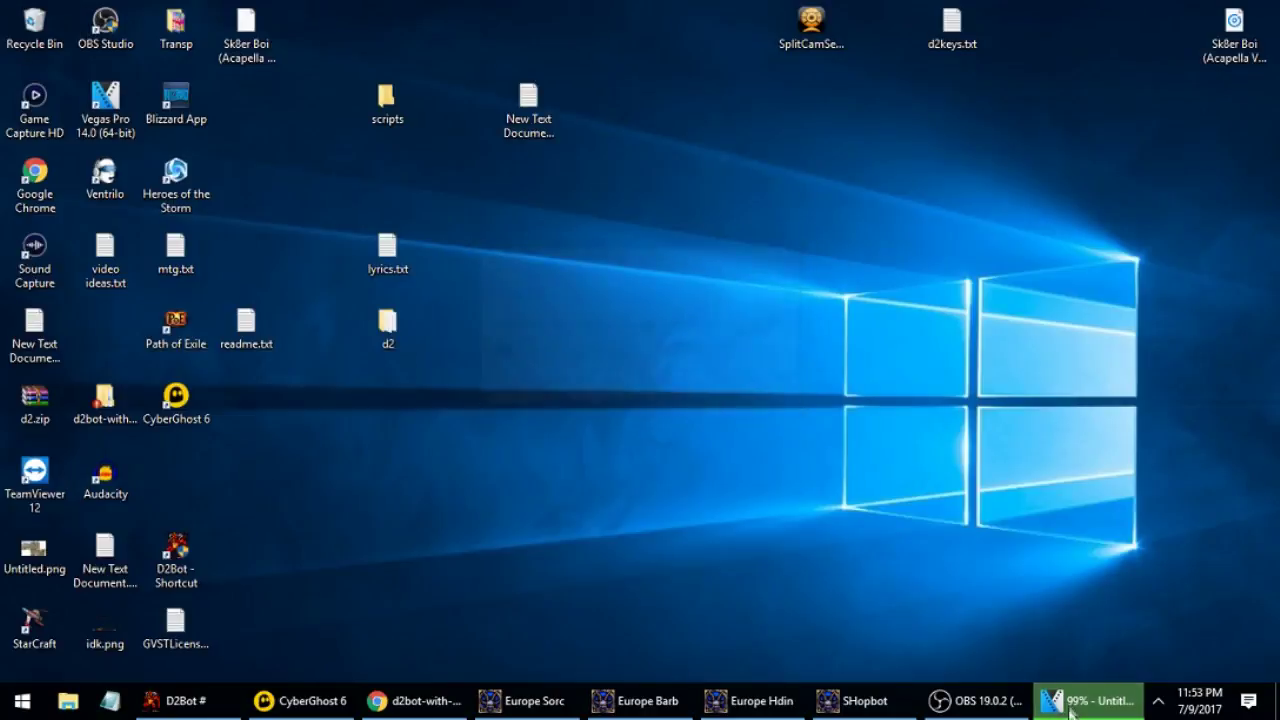
{"action": "left_click", "coordinate": [1072, 707]}
{"action": "right_click", "coordinate": [1072, 707]}
{"action": "left_click", "coordinate": [1072, 707]}
{"action": "left_click", "coordinate": [1072, 707]}
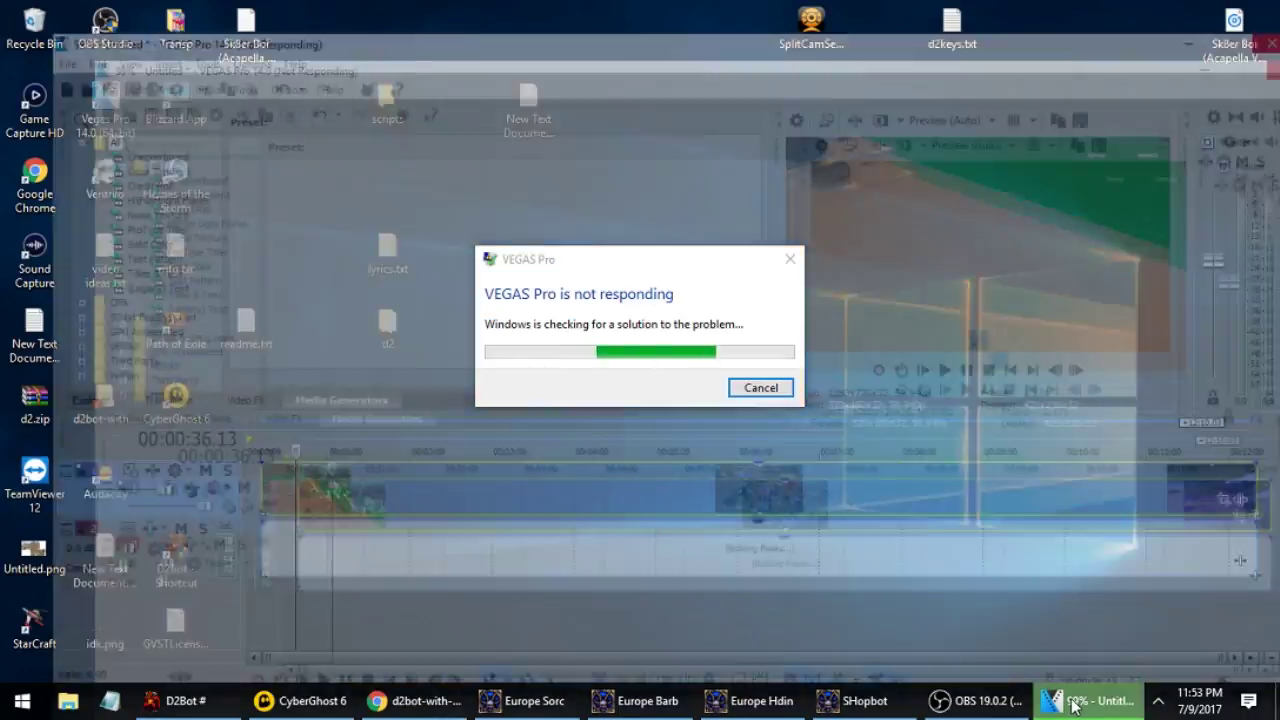
{"action": "right_click", "coordinate": [1072, 707]}
{"action": "left_click", "coordinate": [1073, 672]}
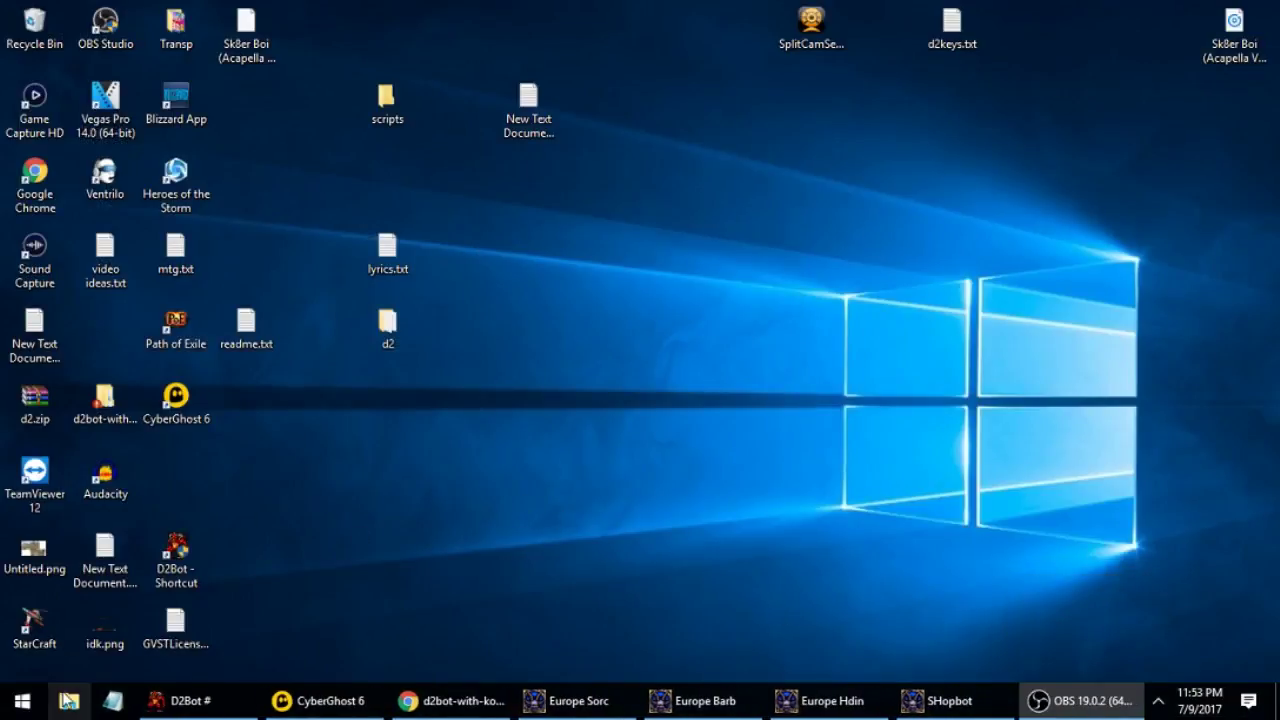
- Navigate a new Explorer window to C:\Program Files\VEGAS\VEGAS Pro 14.0\FileIO Plug-Ins\compoundplug
{"action": "left_click", "coordinate": [69, 700]}
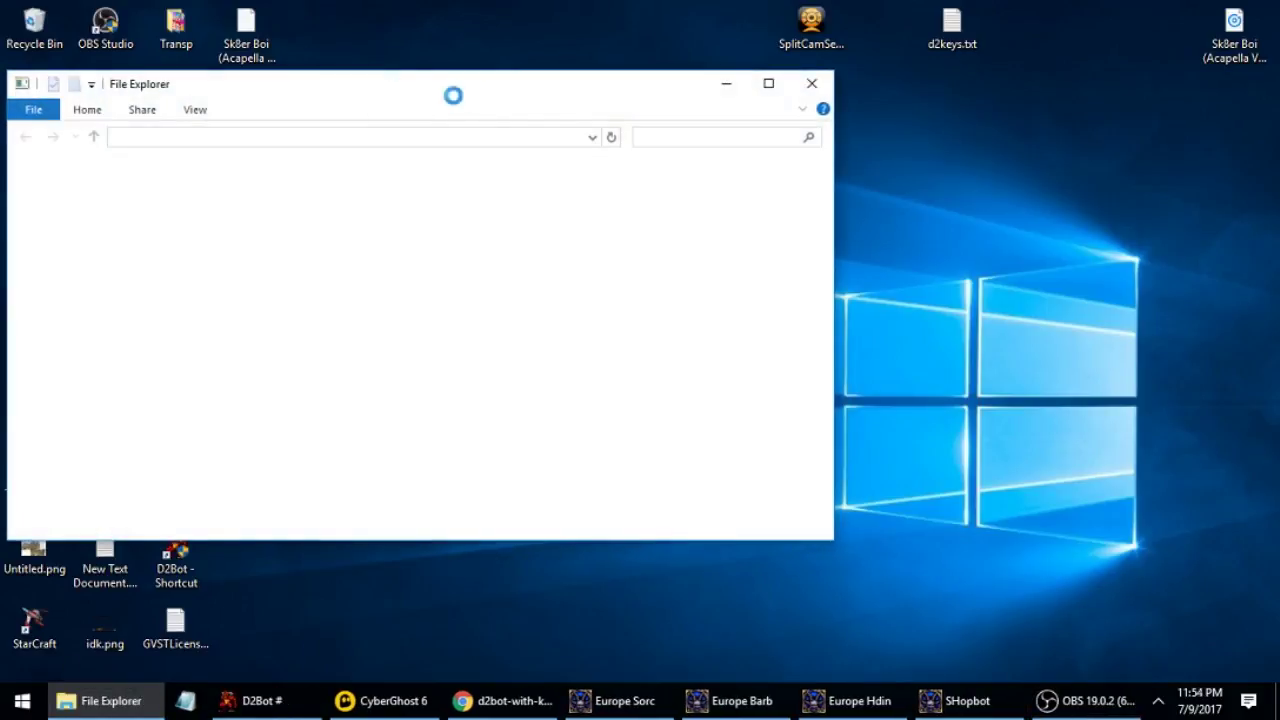
{"action": "left_click", "coordinate": [383, 136]}
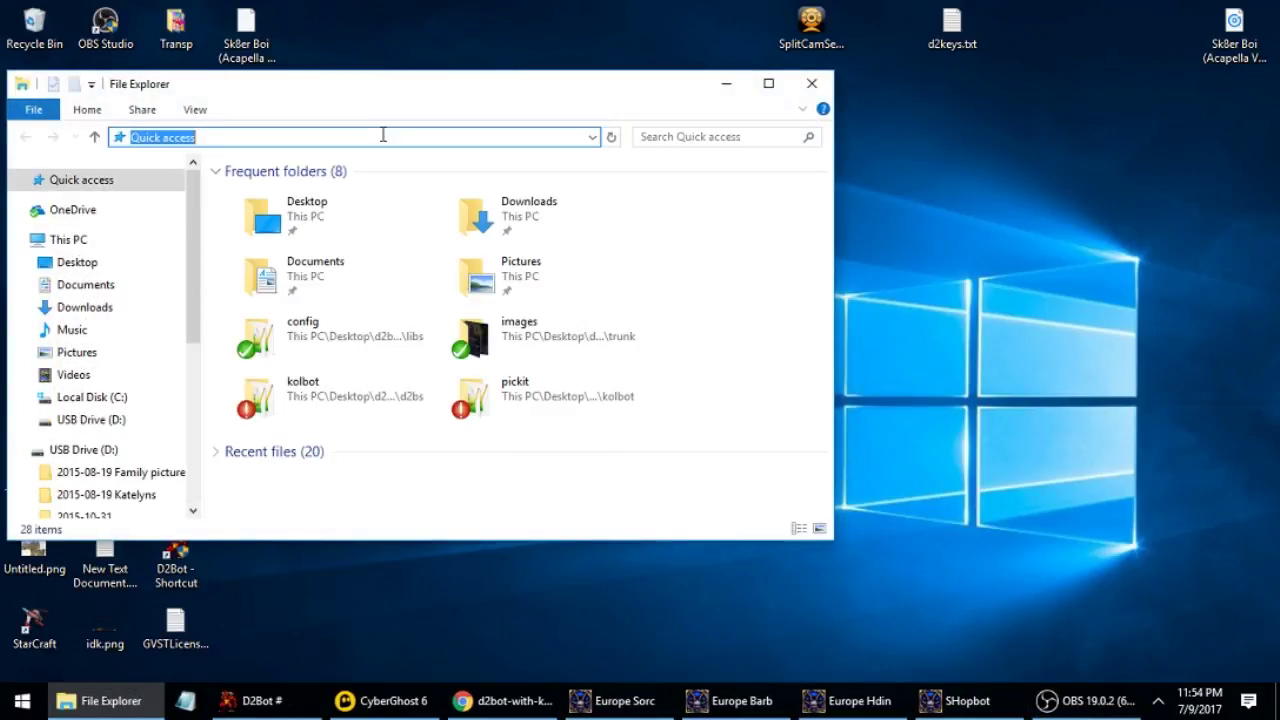
{"action": "right_click", "coordinate": [383, 136]}
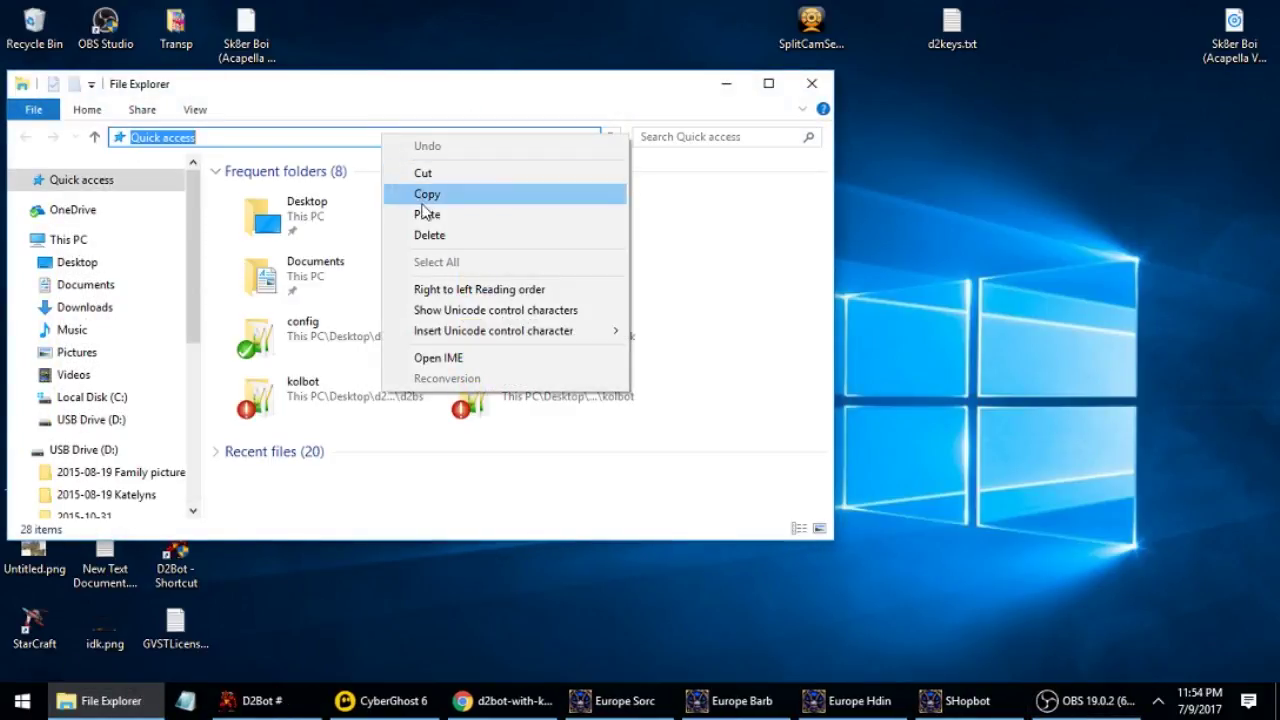
{"action": "left_click", "coordinate": [427, 216]}
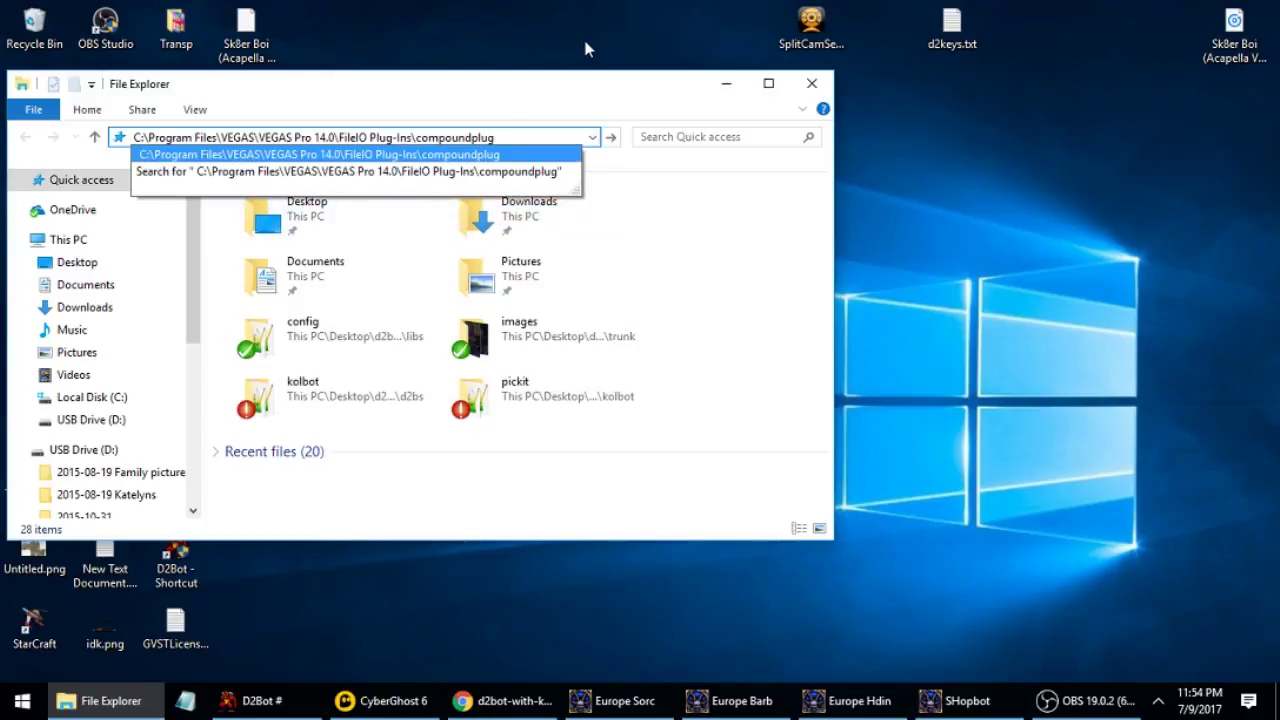
{"action": "key", "text": "Return"}
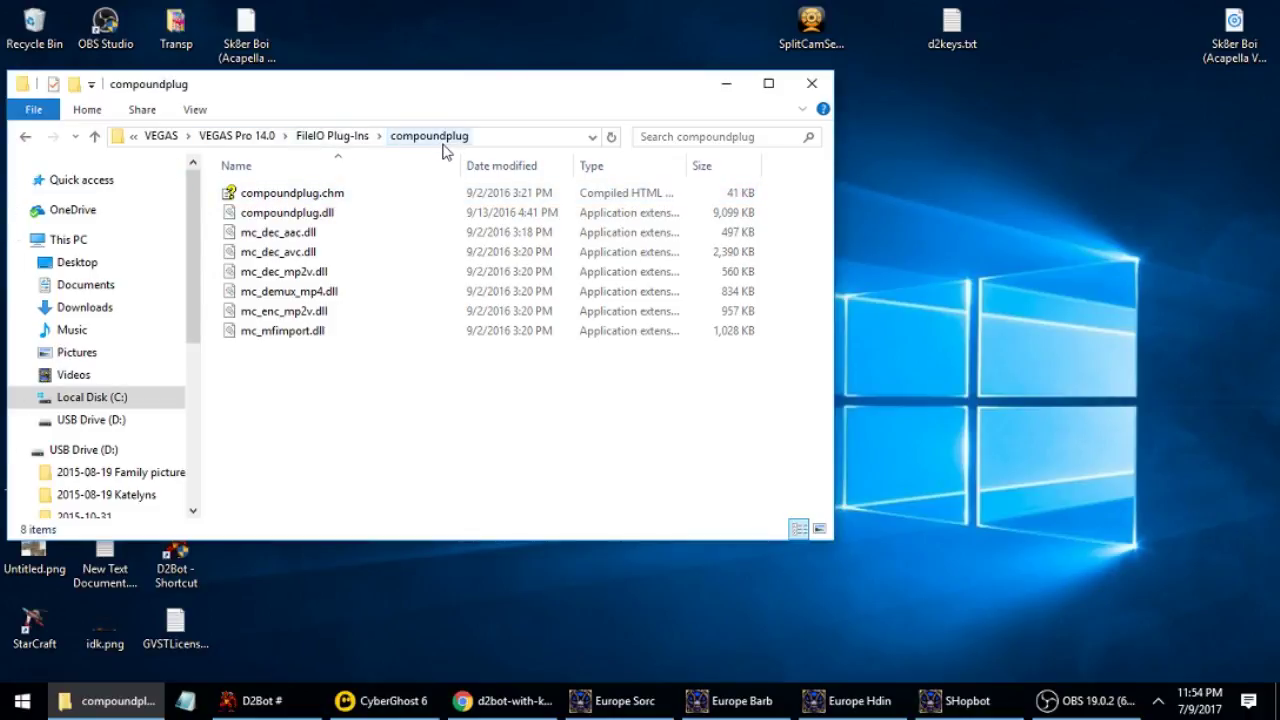
- Rename the compoundplug folder in FileIO Plug-Ins to compoundplug.disabled and close the window
{"action": "left_click", "coordinate": [340, 136]}
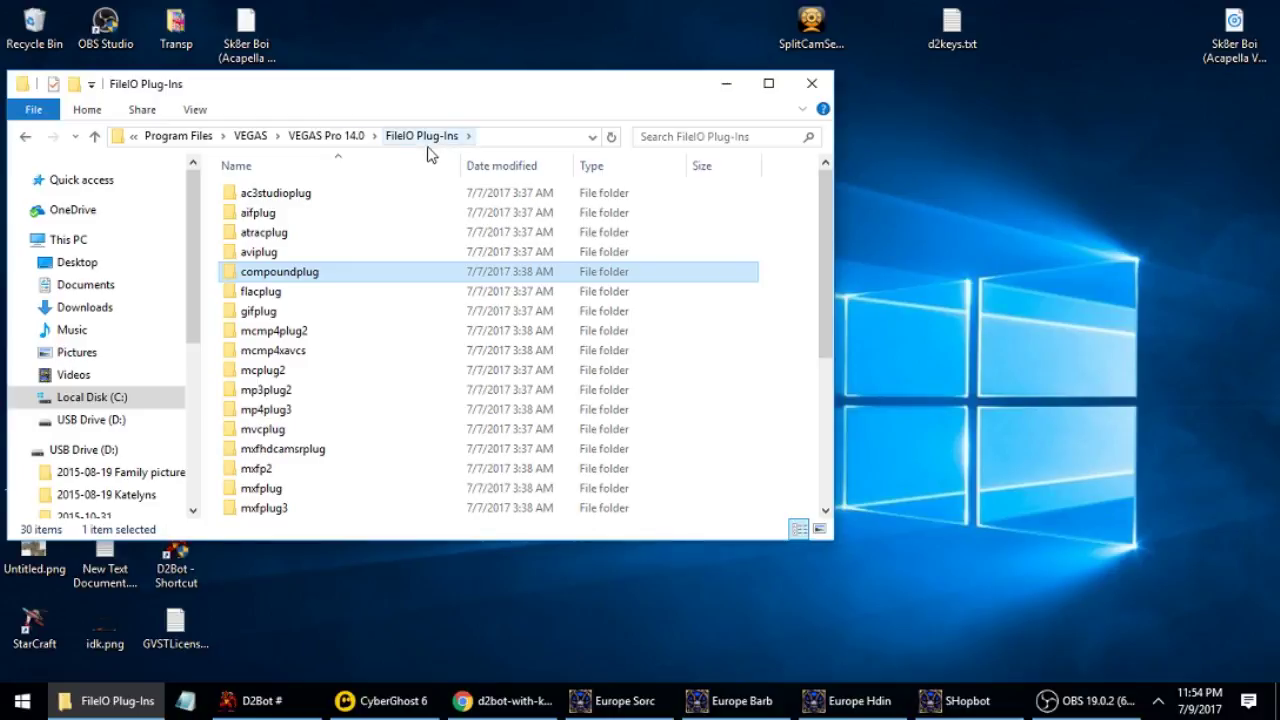
{"action": "right_click", "coordinate": [309, 281]}
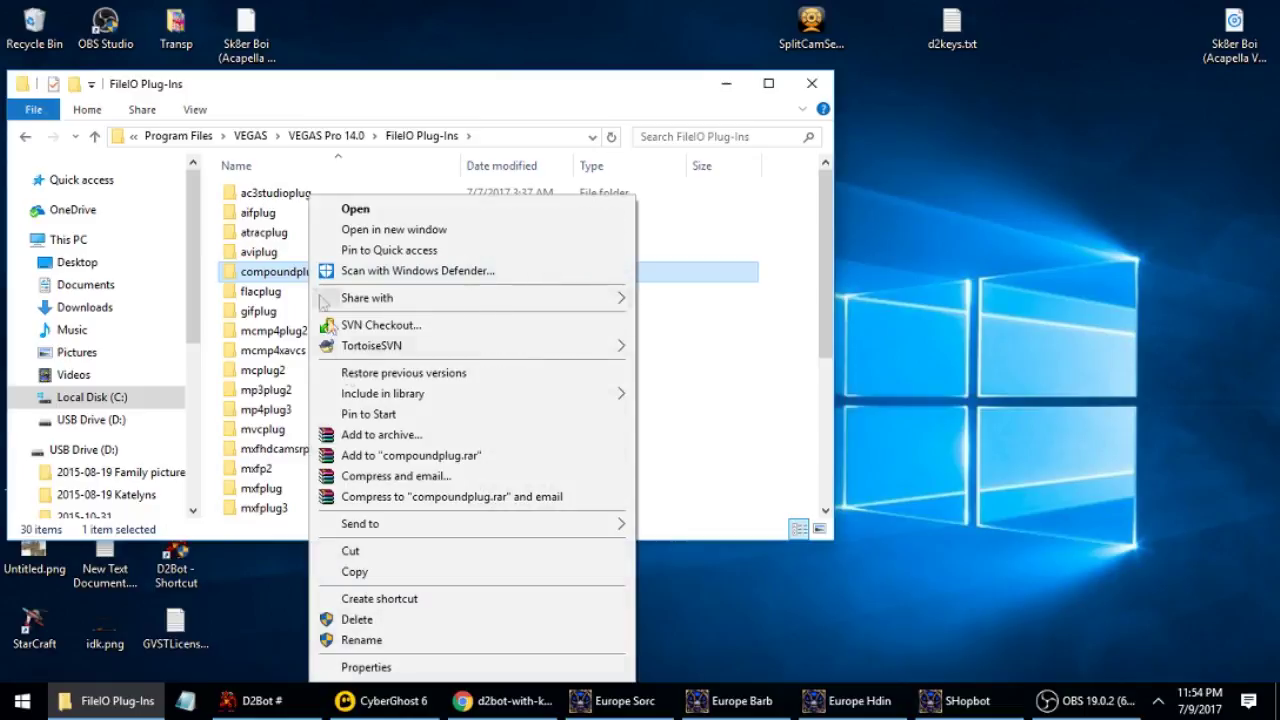
{"action": "left_click", "coordinate": [365, 640]}
{"action": "left_click", "coordinate": [325, 273]}
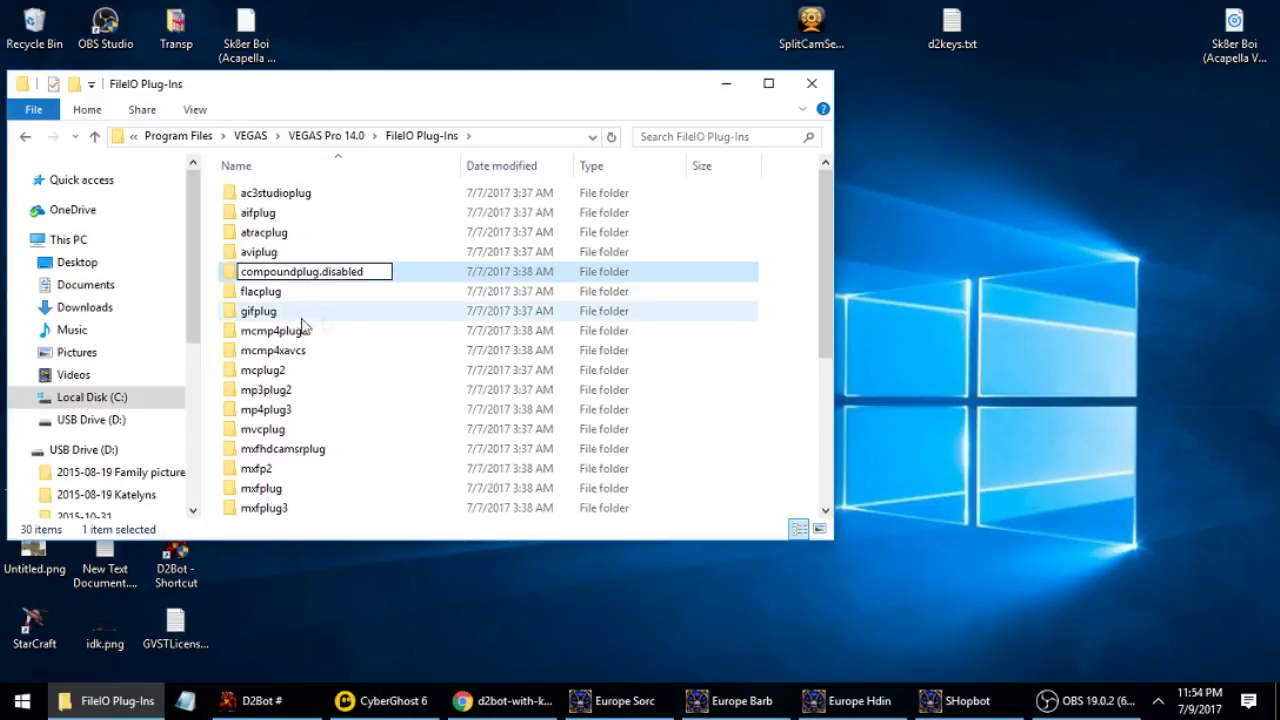
{"action": "left_click", "coordinate": [301, 316]}
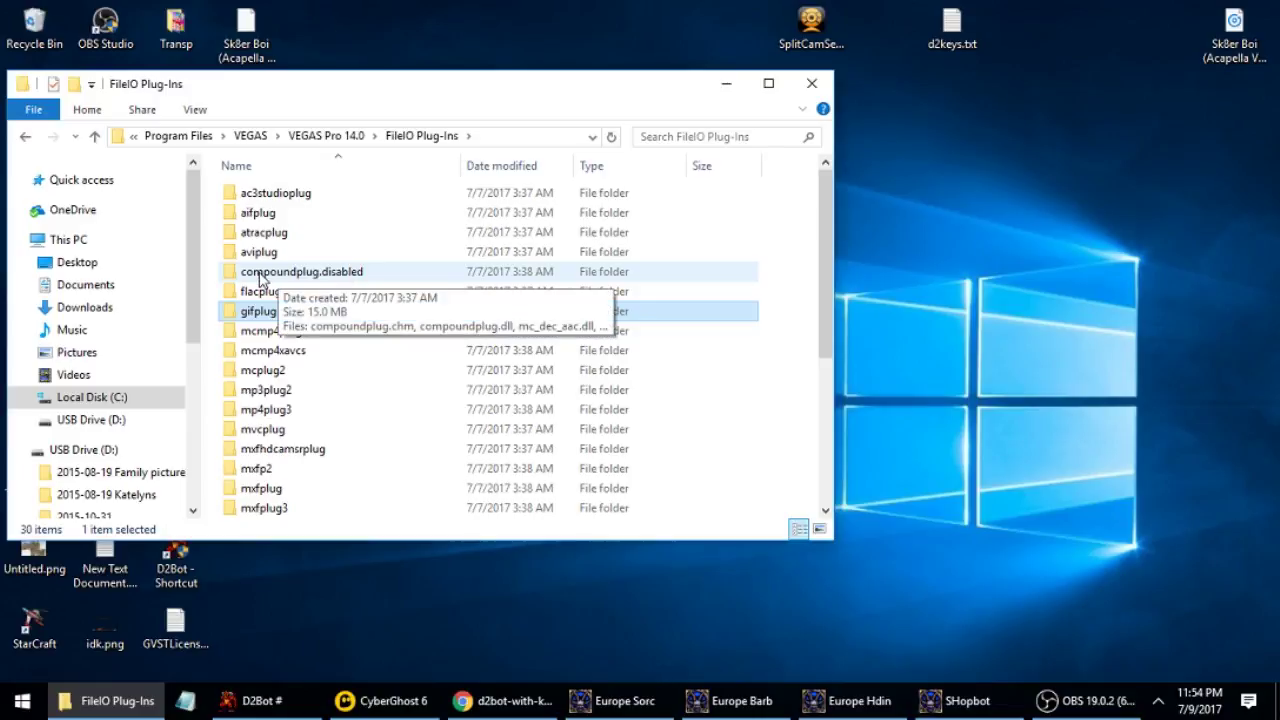
{"action": "left_click", "coordinate": [812, 83]}
{"action": "left_click", "coordinate": [100, 104]}
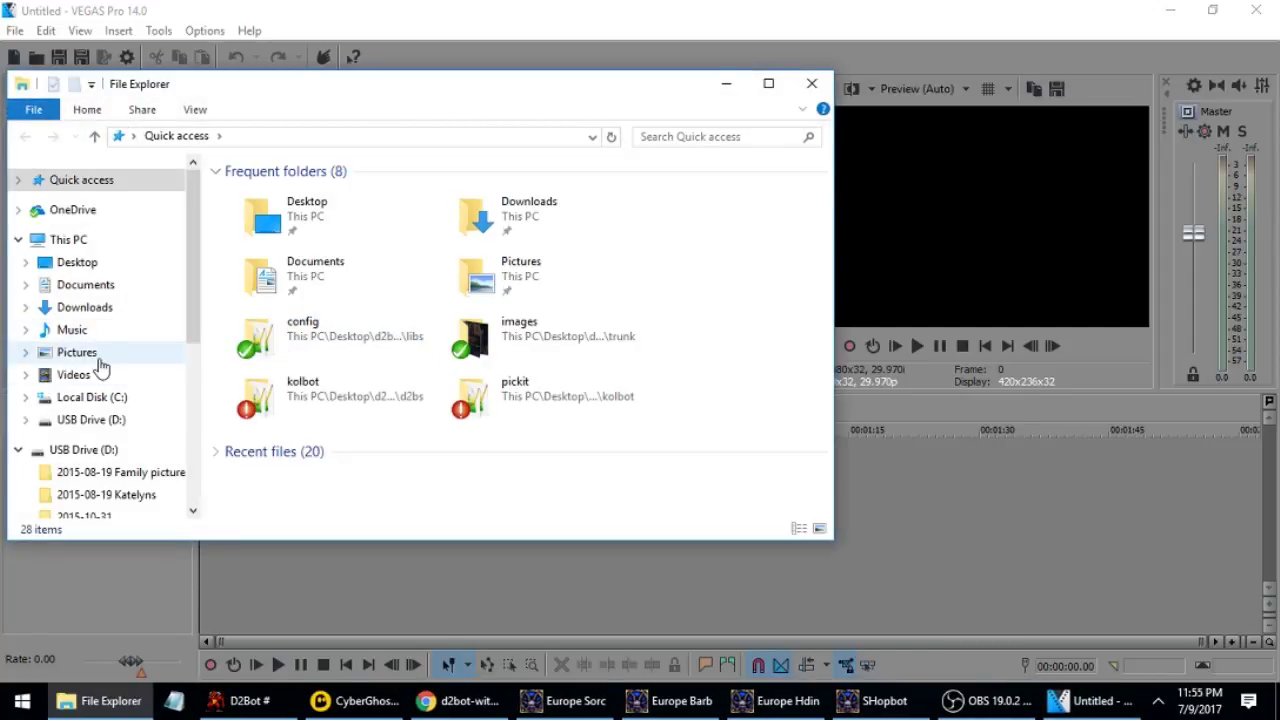
{"action": "left_click", "coordinate": [80, 375]}
{"action": "scroll", "coordinate": [462, 290], "scroll_direction": "down", "scroll_amount": 10}
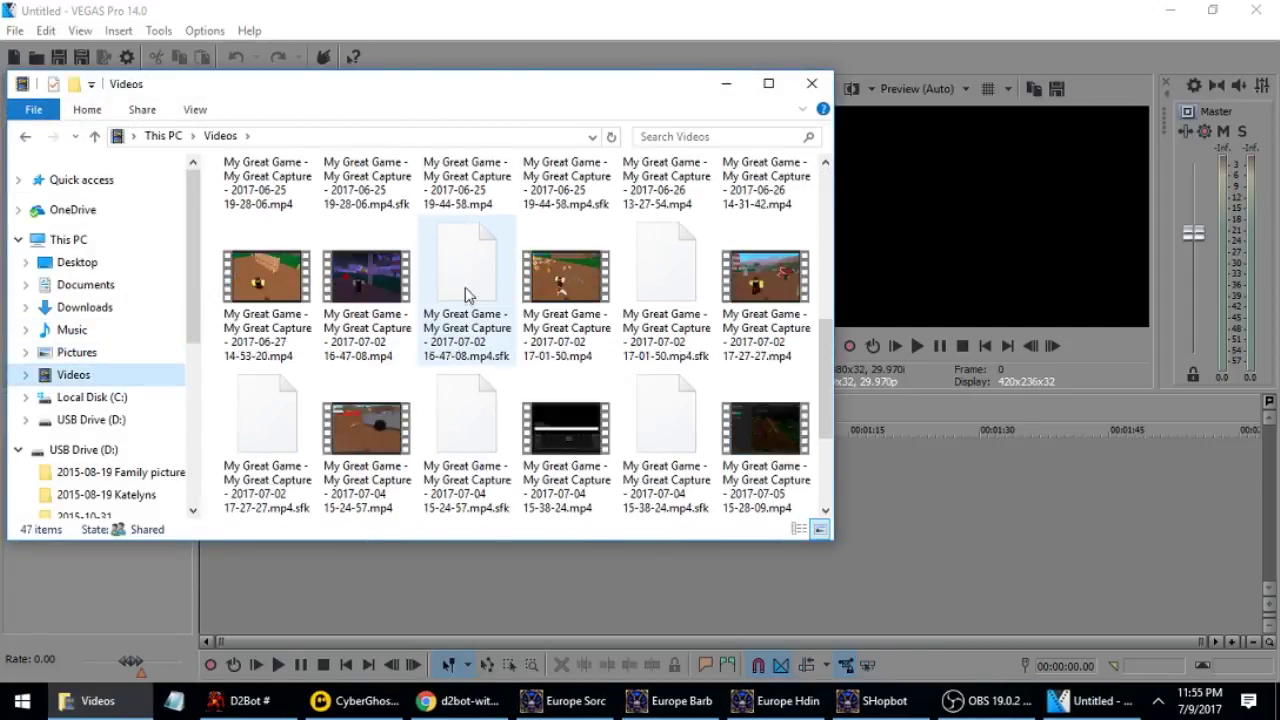
{"action": "scroll", "coordinate": [530, 397], "scroll_direction": "up", "scroll_amount": 1}
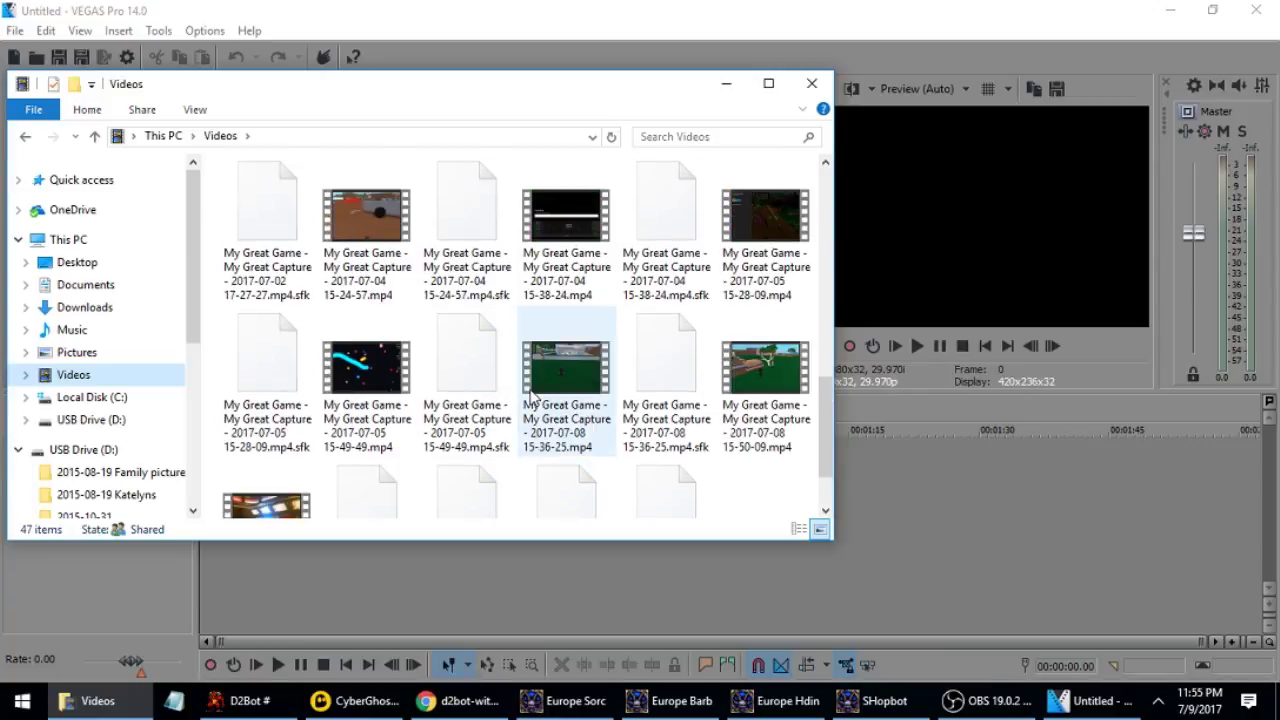
{"action": "left_click_drag", "start_coordinate": [770, 200], "coordinate": [260, 574]}
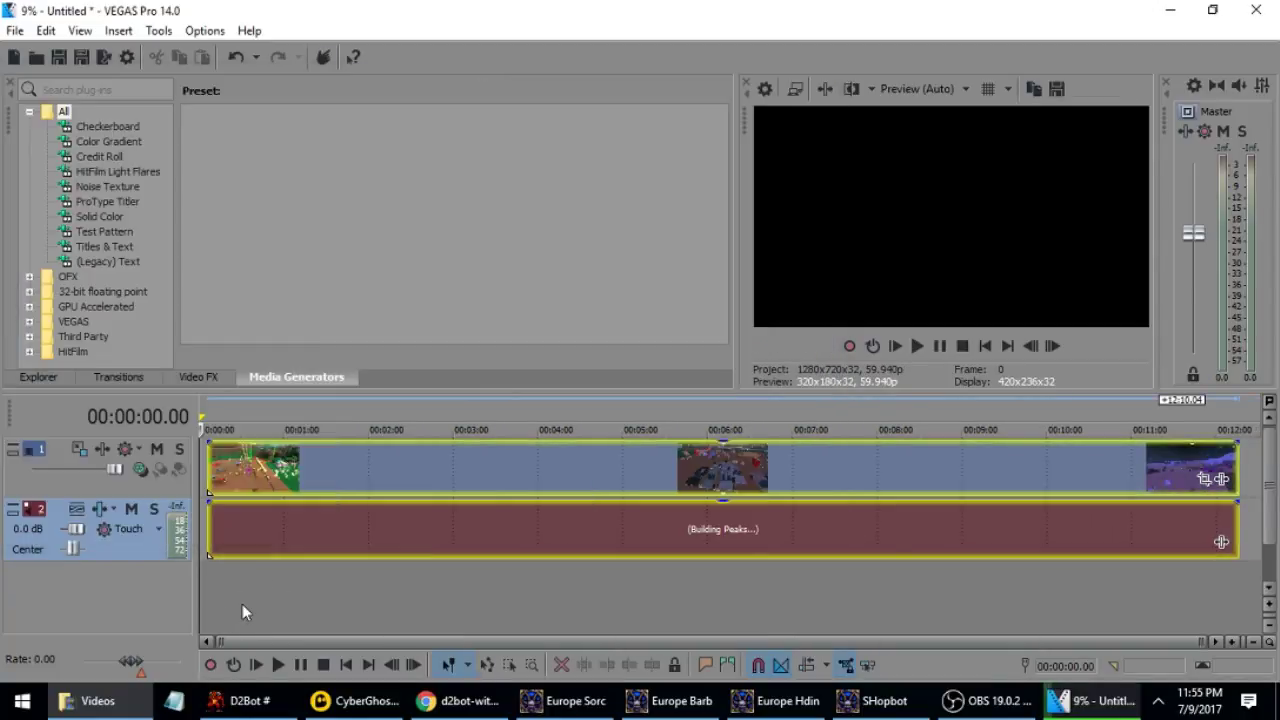
{"action": "left_click", "coordinate": [242, 604]}
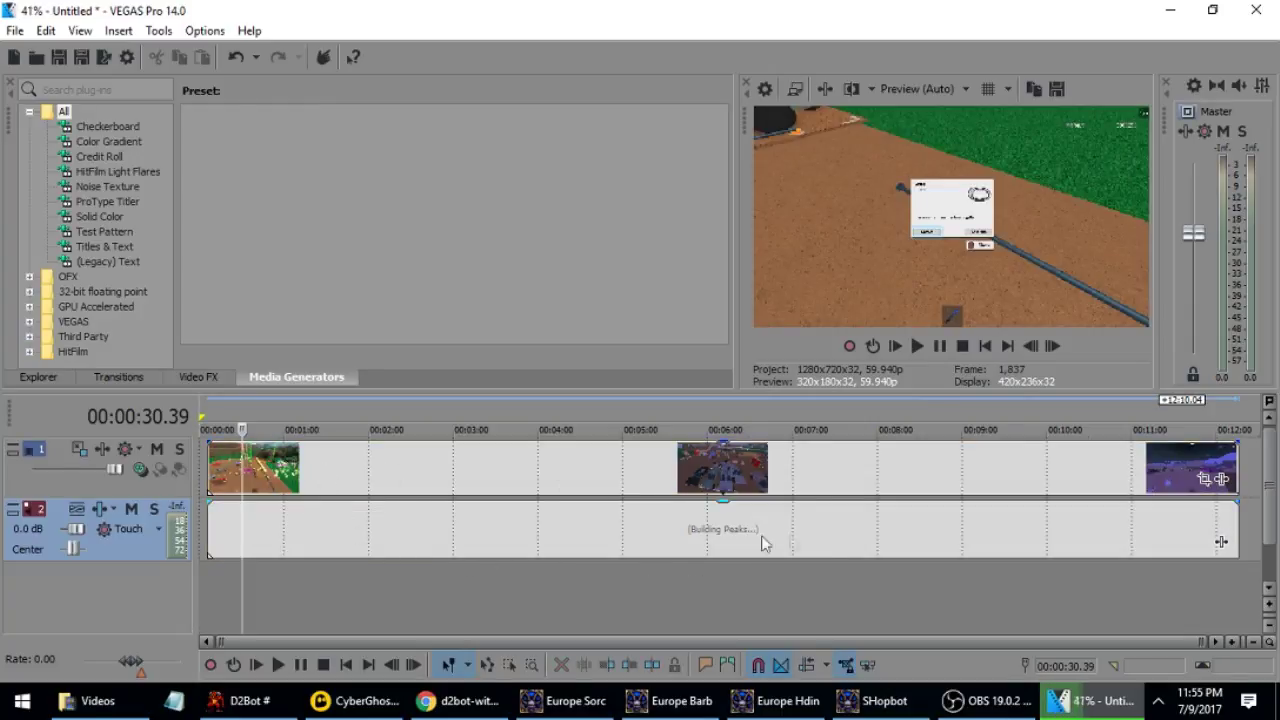
- Wait while the clip's audio peaks build, reaching 76% at 00:00:30.39
{"action": "mouse_move", "coordinate": [1090, 714]}
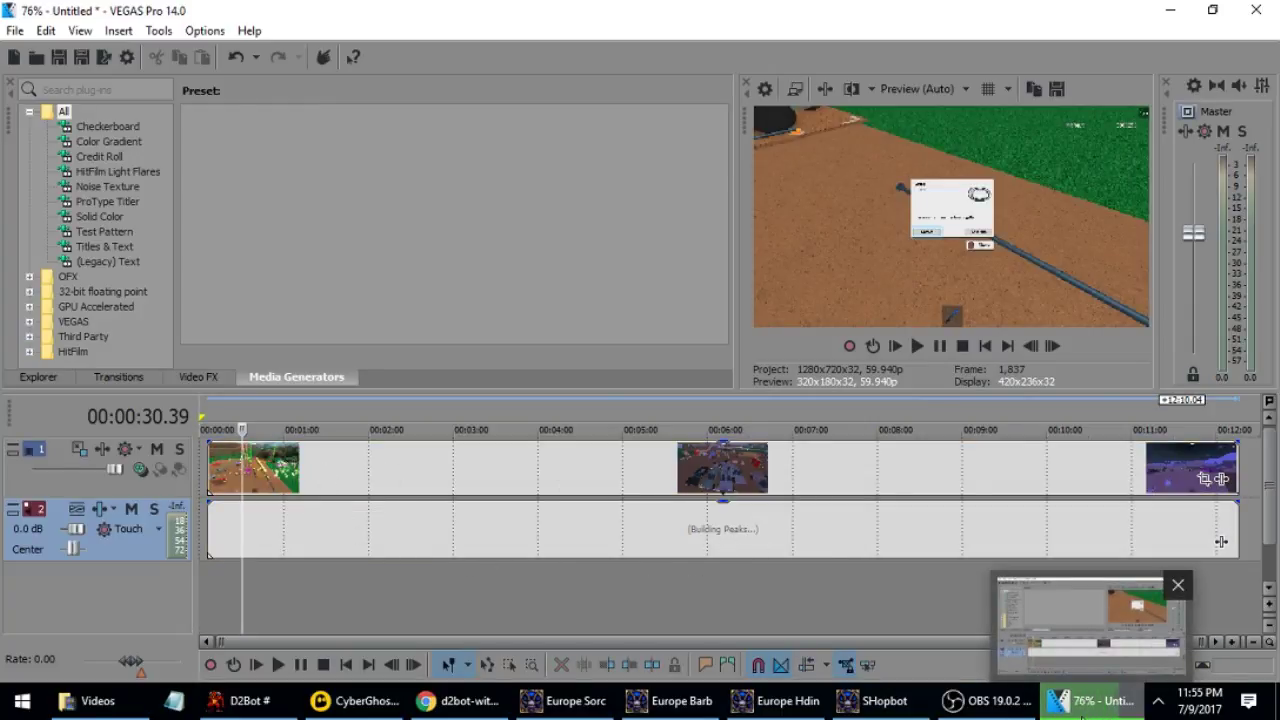